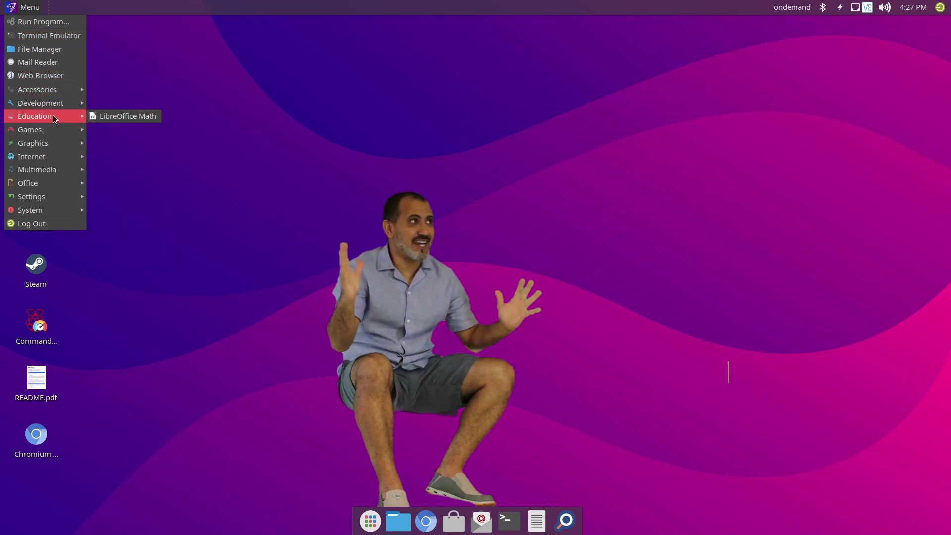
Browse the Games, Multimedia and Settings menu categories, then close the application menu
mouse_move(56, 133)
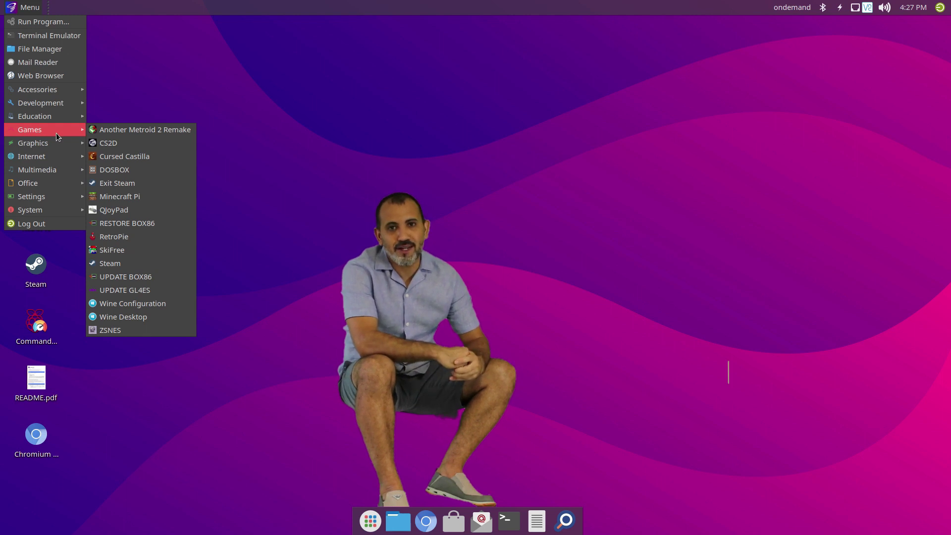
mouse_move(59, 172)
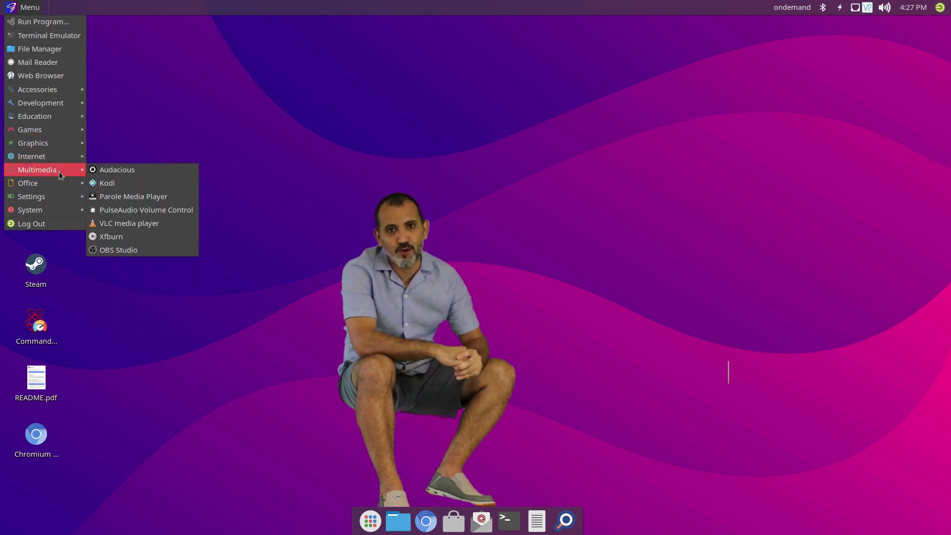
mouse_move(61, 198)
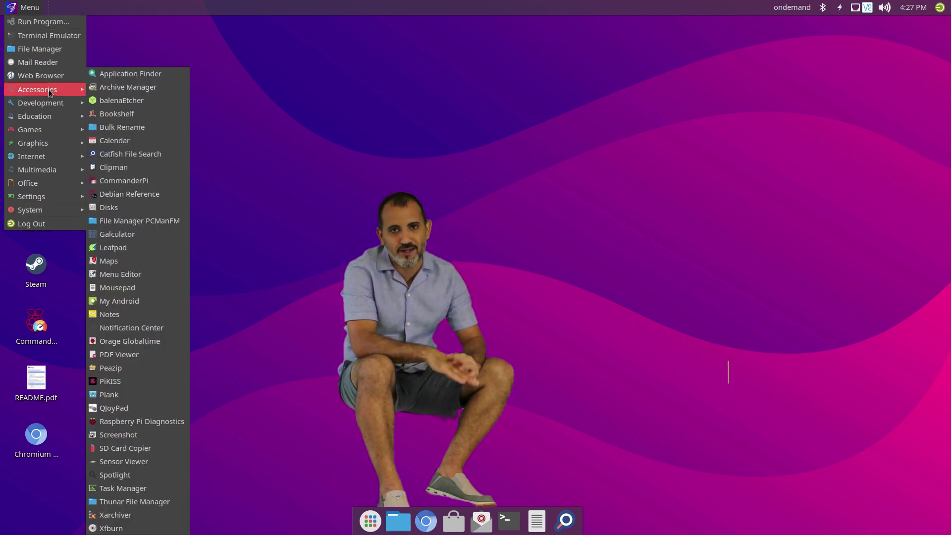
left_click(70, 4)
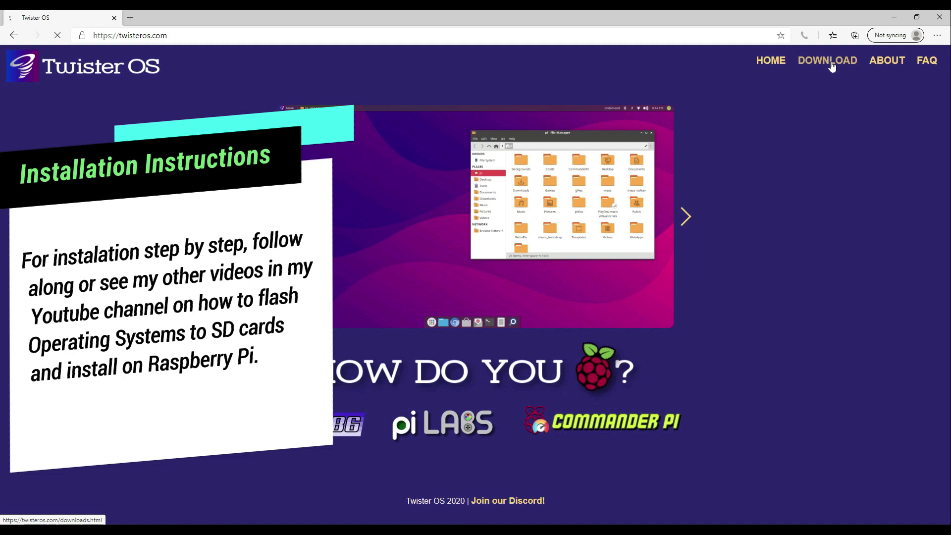
Download the current Twister OS release image from the twisteros.com downloads page
left_click(833, 65)
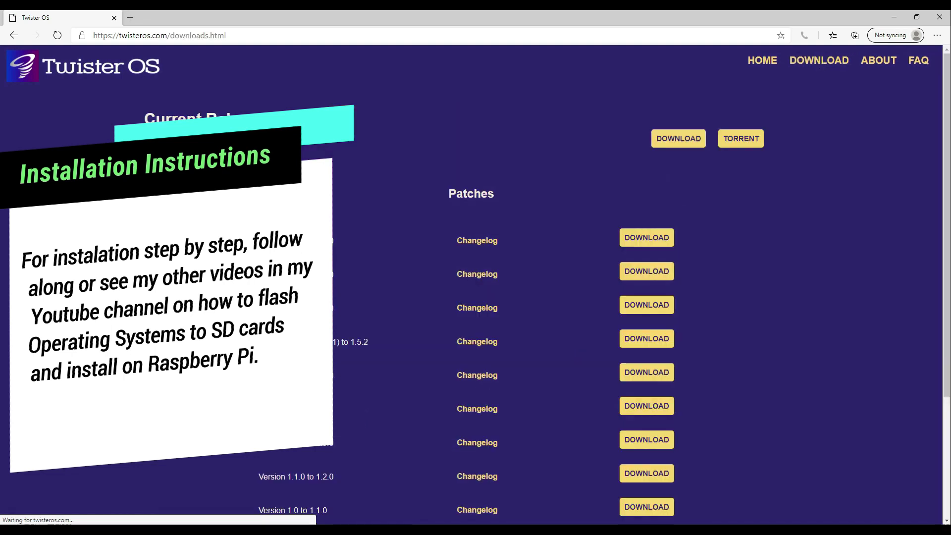
left_click(674, 142)
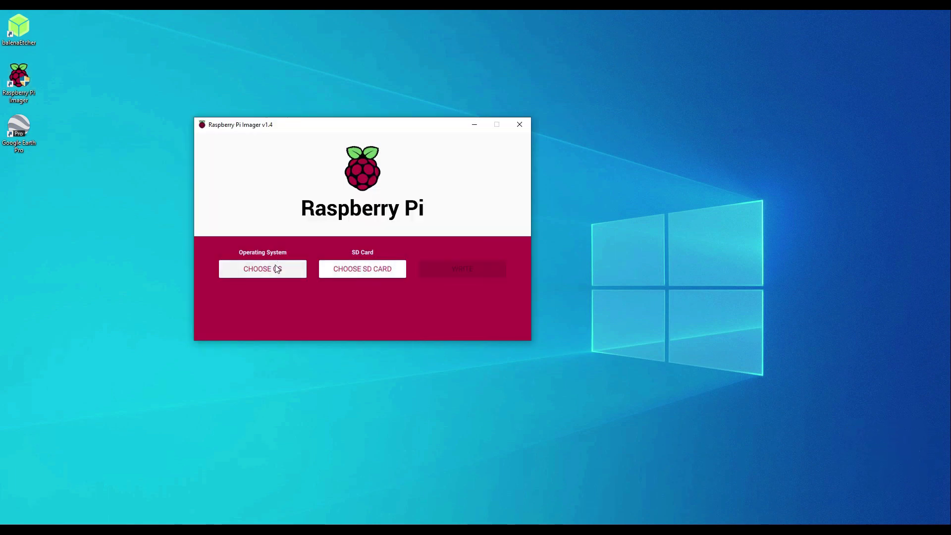
Choose the custom image TwisterOSv1-8.img.xz as the operating system to flash
left_click(275, 269)
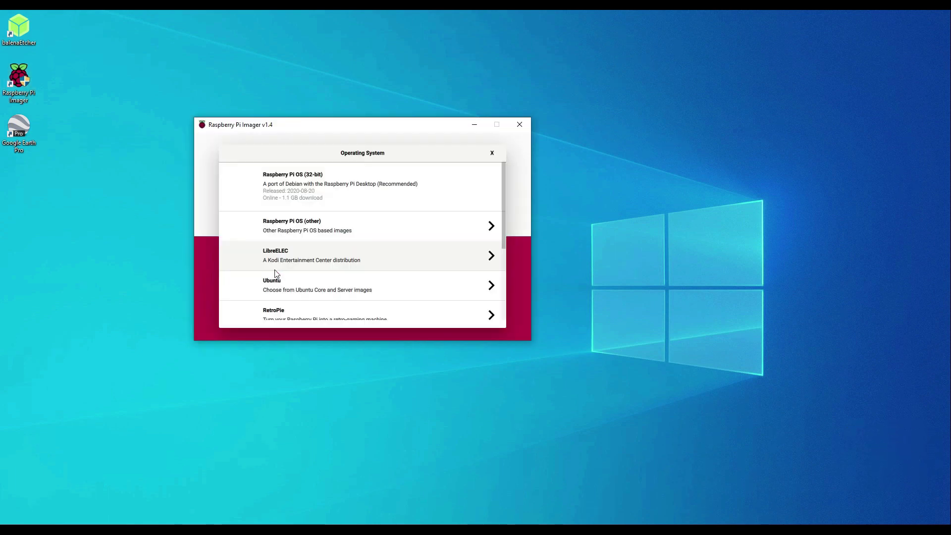
scroll(322, 308, "down", 3)
left_click(315, 303)
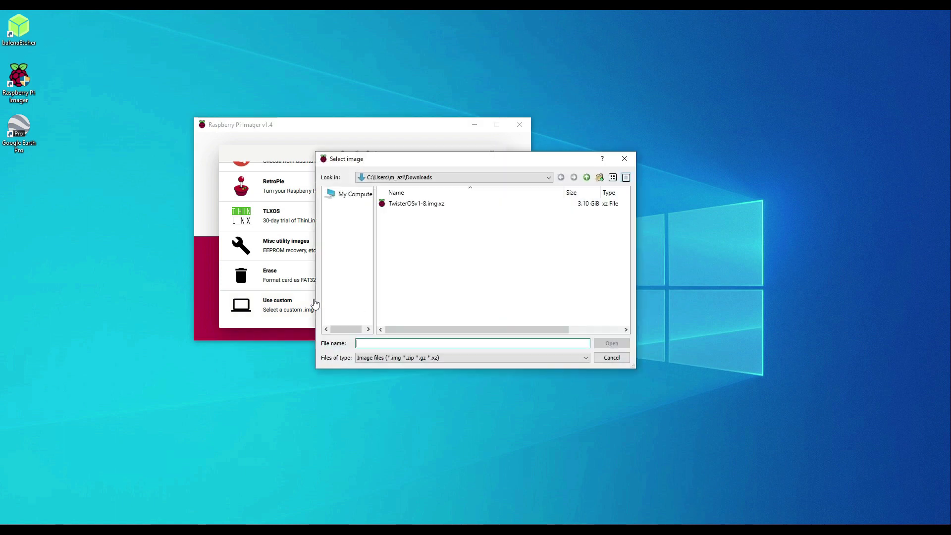
left_click(404, 205)
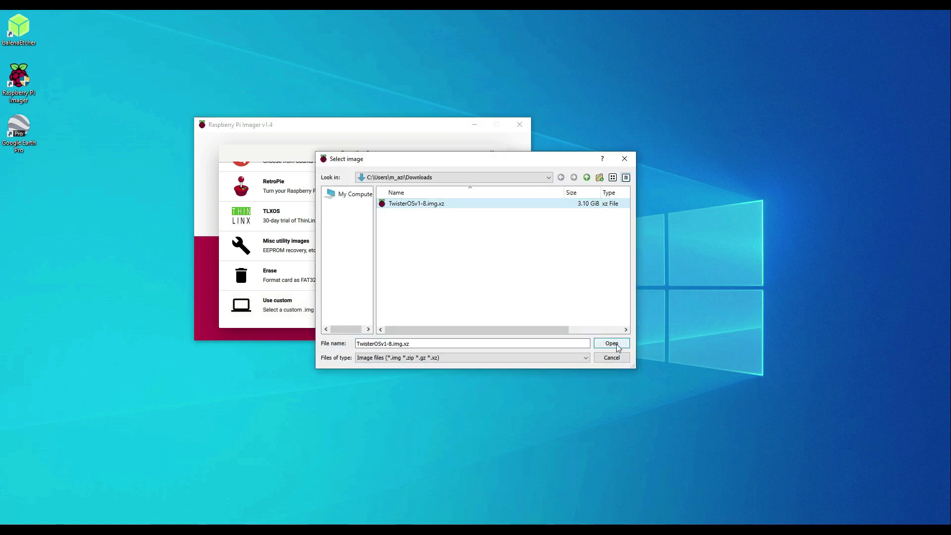
left_click(613, 344)
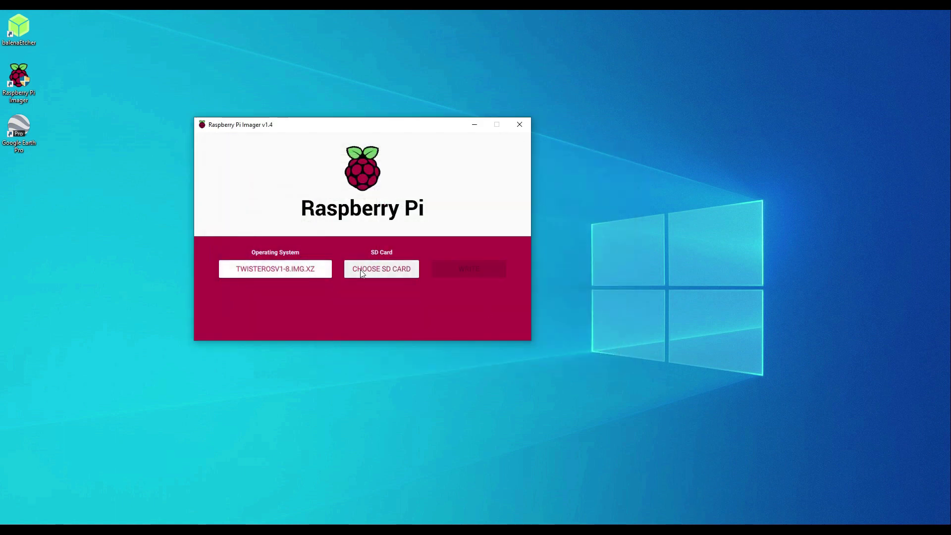
Write the image to the 31.9 GB generic USB storage device and dismiss the success message
left_click(362, 274)
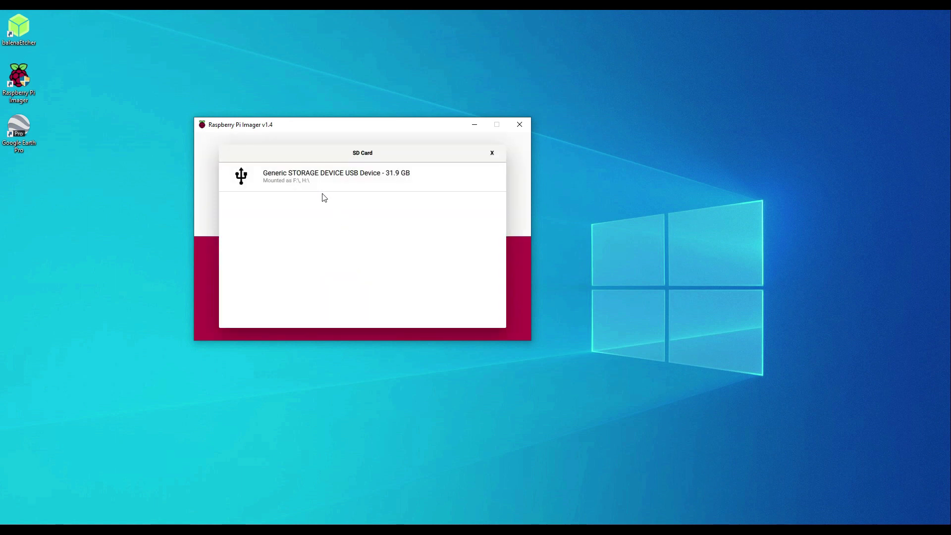
left_click(317, 185)
left_click(468, 269)
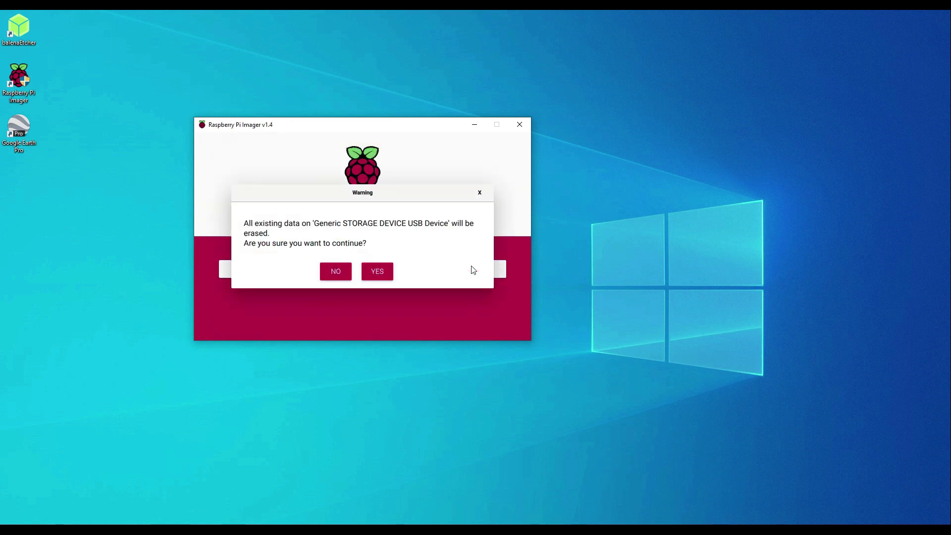
left_click(375, 273)
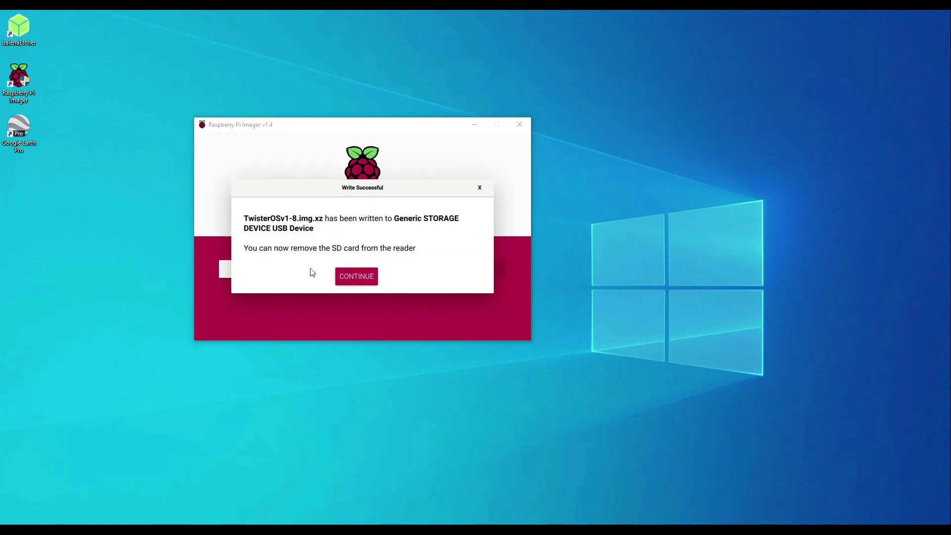
left_click(354, 278)
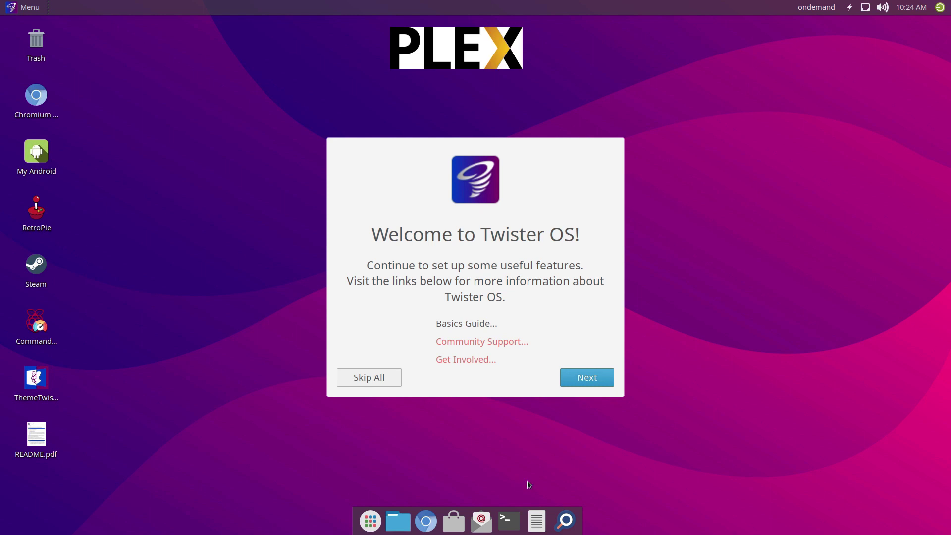
From the welcome wizard, enable SSH and VNC under Interfaces and authorise with the account password
left_click(577, 378)
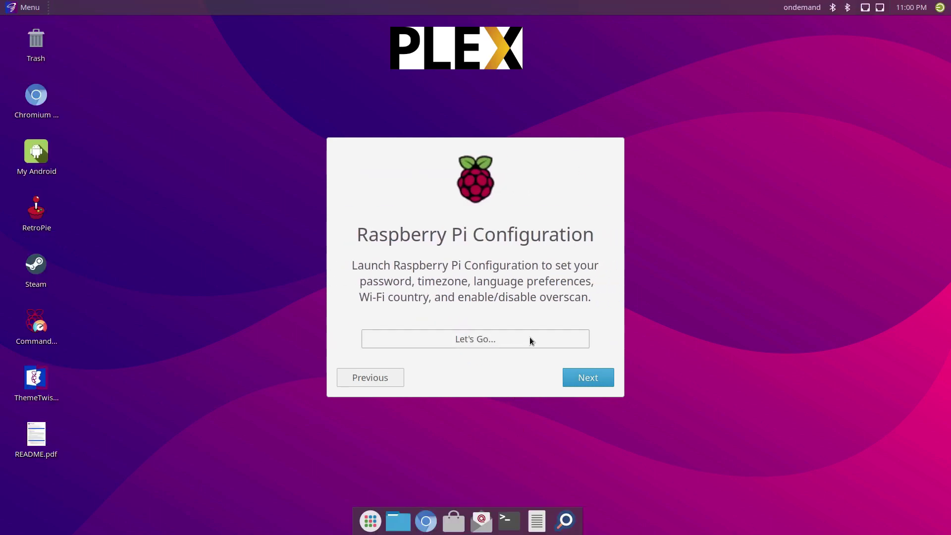
left_click(531, 339)
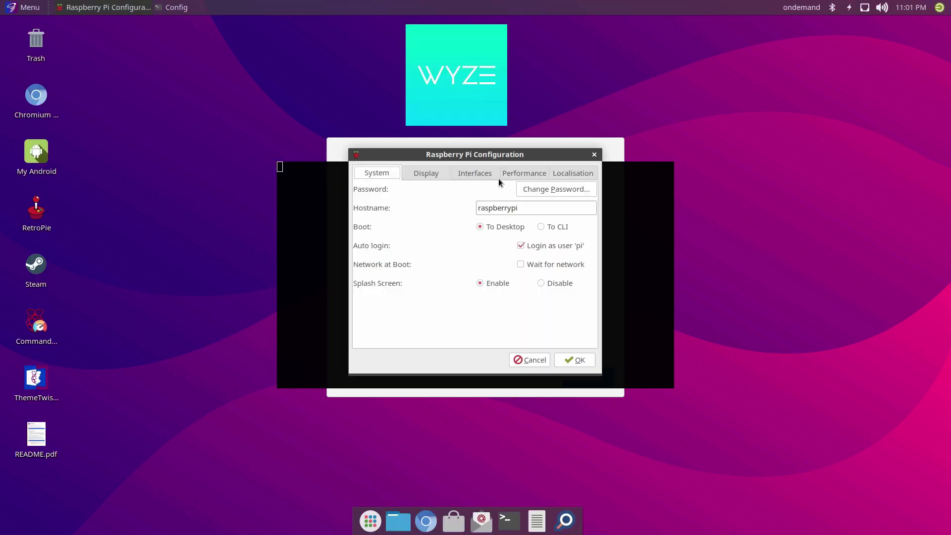
left_click(484, 175)
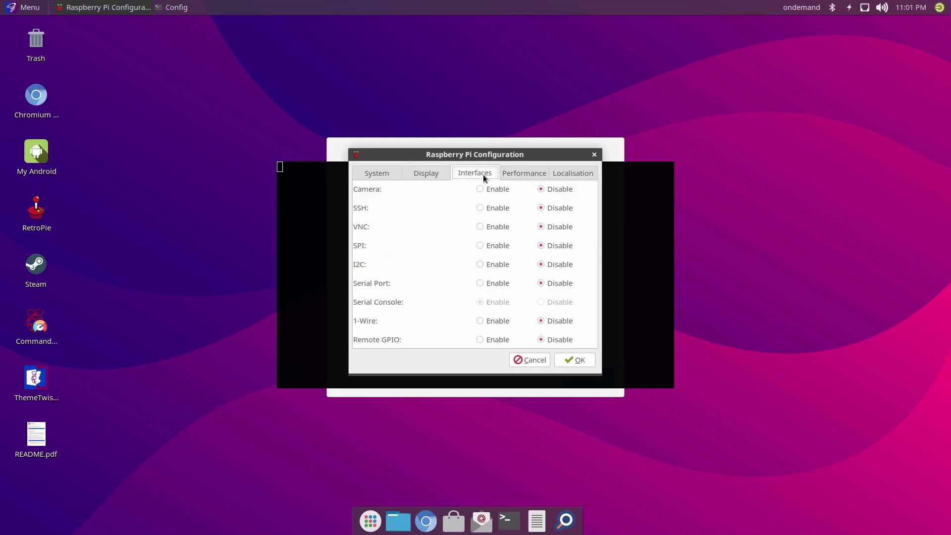
left_click(480, 208)
left_click(478, 226)
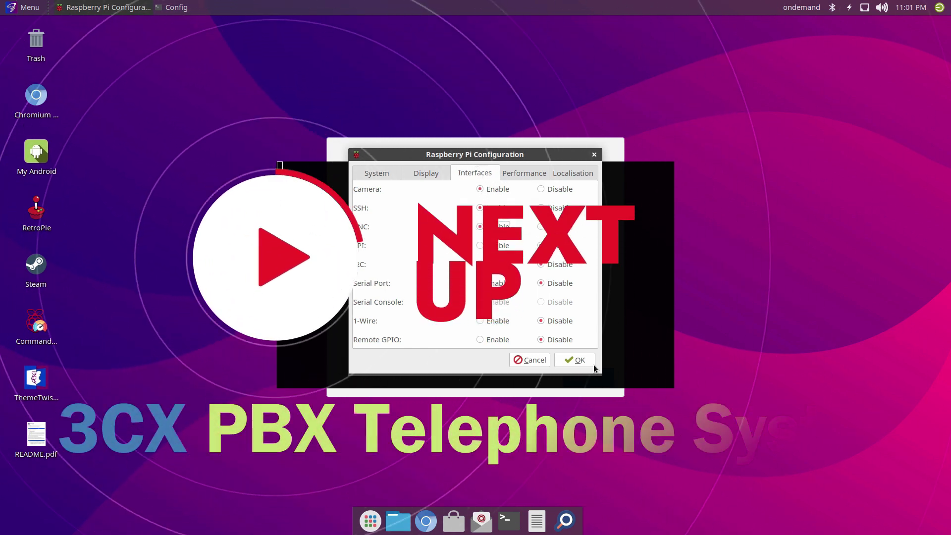
left_click(577, 360)
type("raspberry")
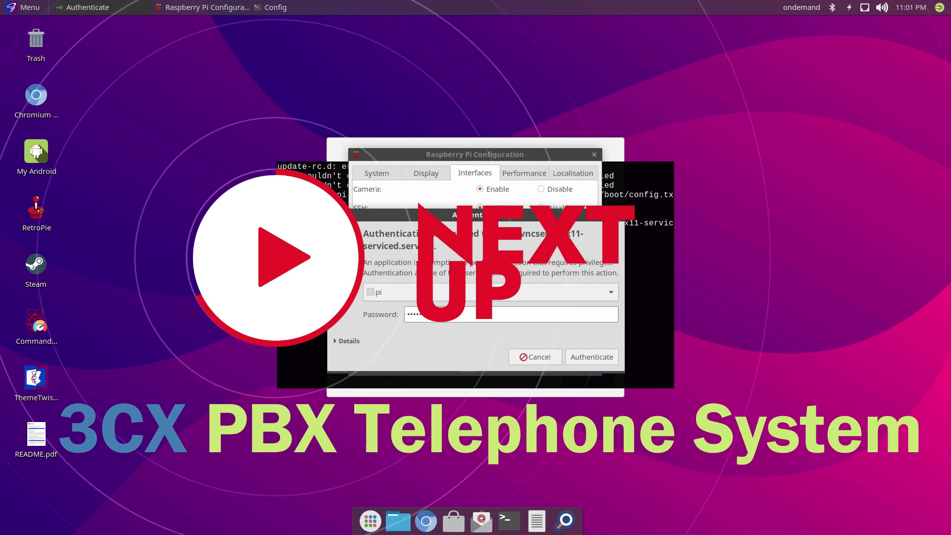
left_click(588, 359)
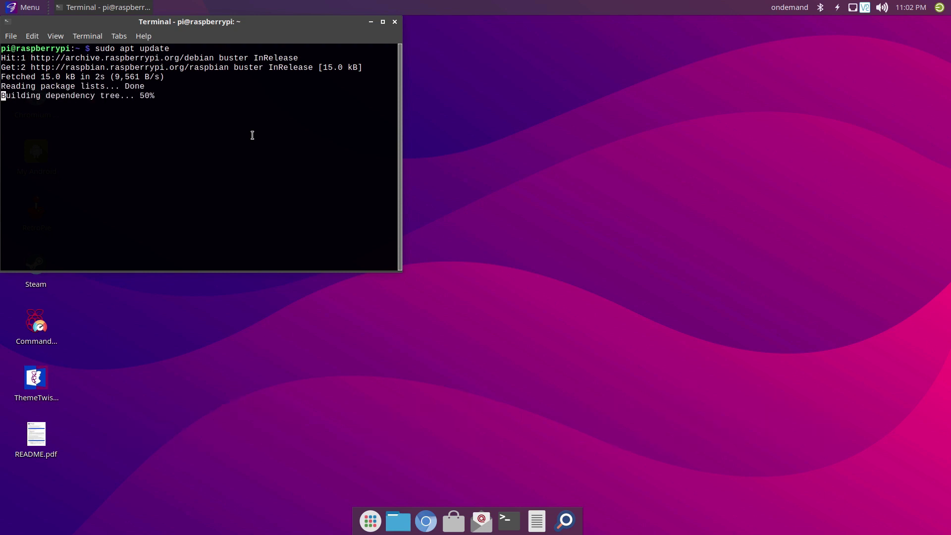
Run sudo apt upgrade and confirm with y to install the 65 upgradable packages
type("sudo ap")
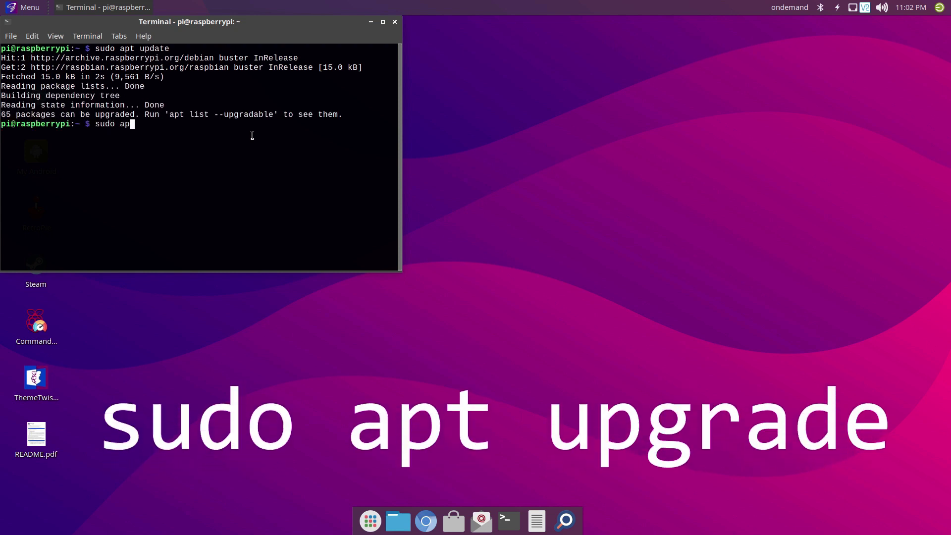
type("t upgrade")
key("Return")
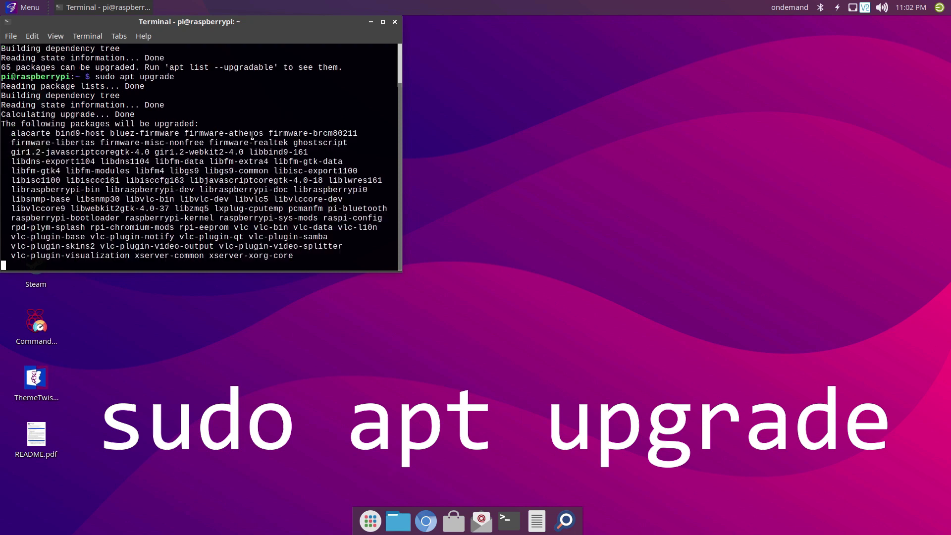
type("y")
key("Return")
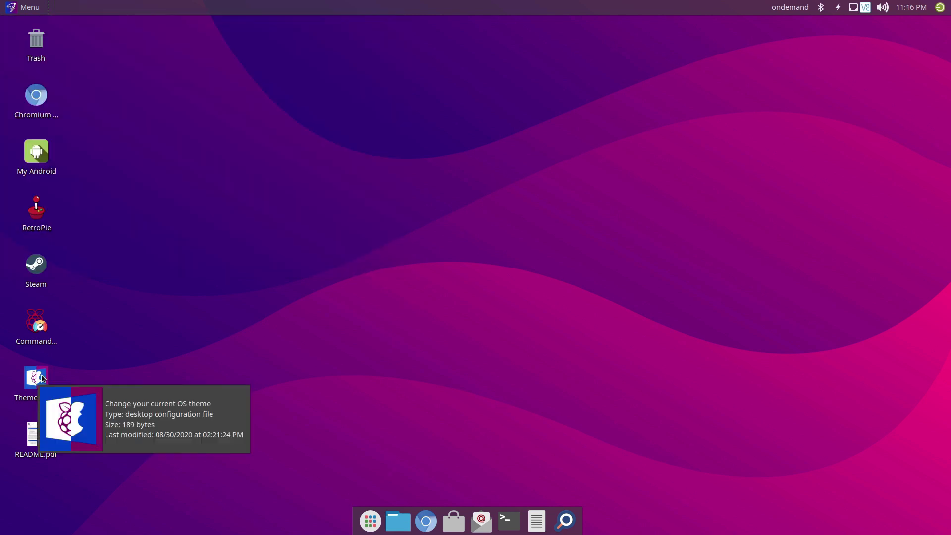
Launch ThemeTwister and apply the light macOS-style iRaspbian theme
double_click(36, 379)
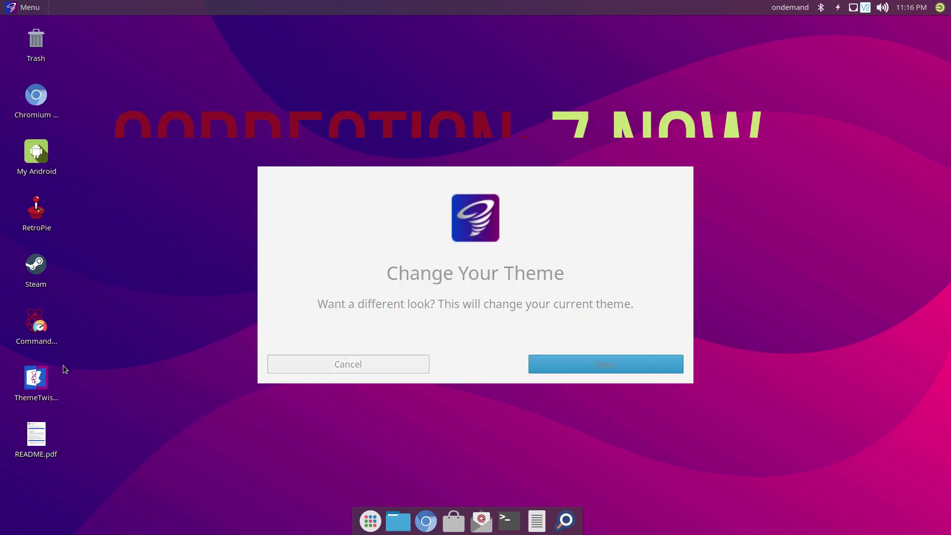
left_click(579, 367)
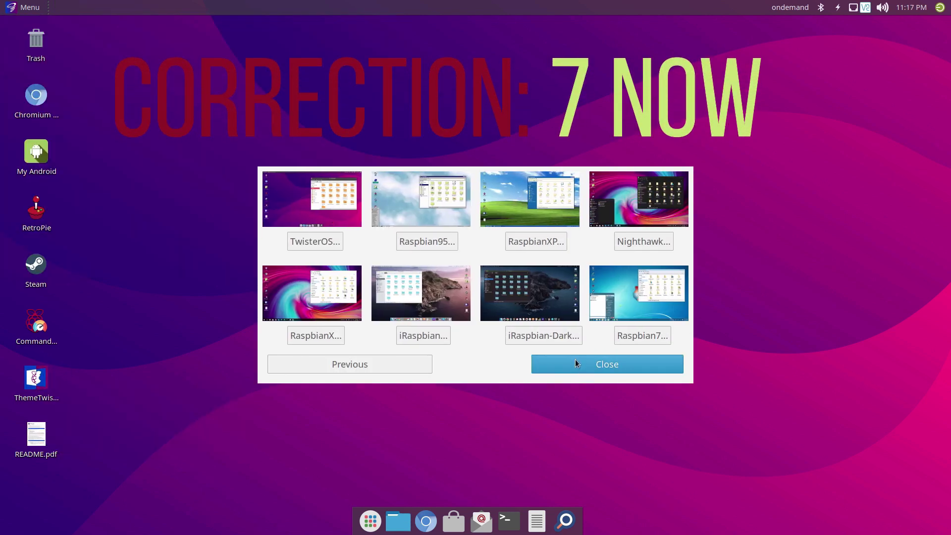
left_click(426, 342)
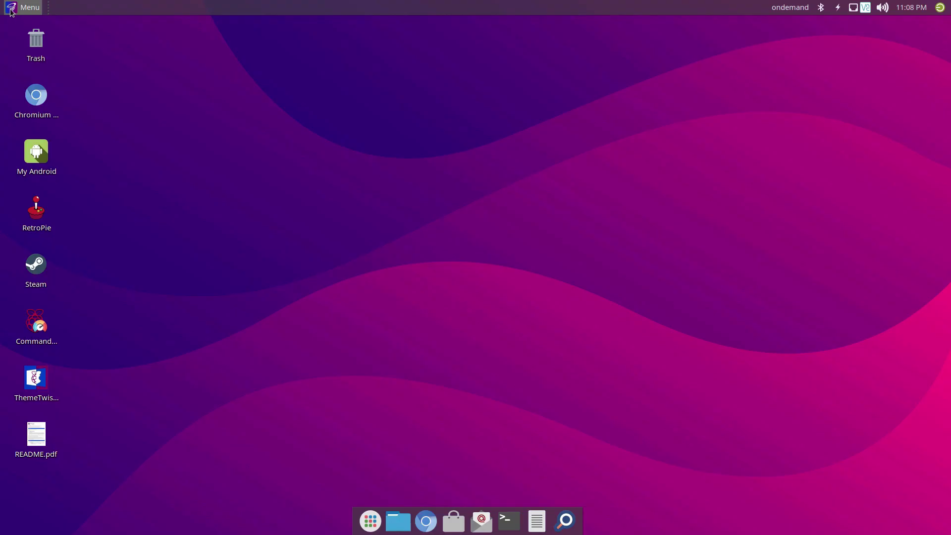
Browse Accessories, Development, Games, Multimedia and Settings, then launch Raspberry Pi Configuration from Settings
left_click(11, 9)
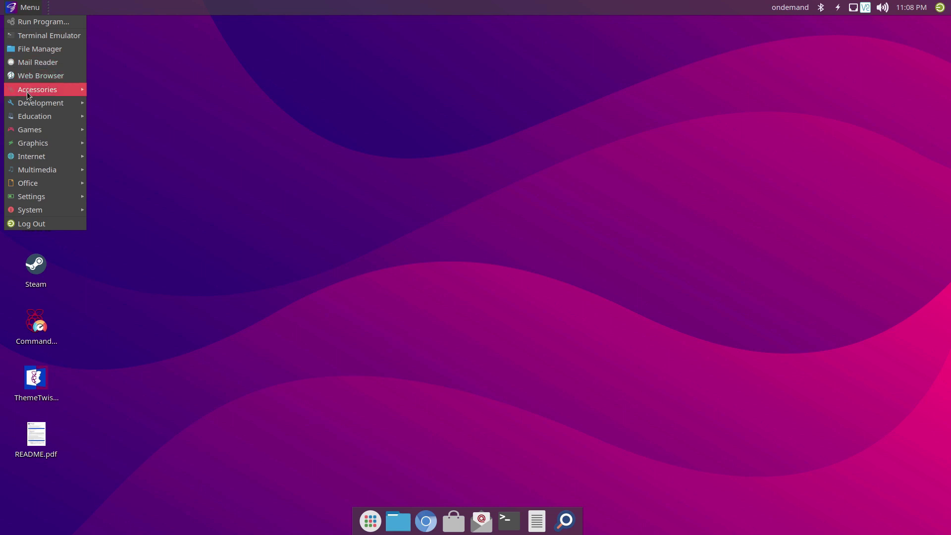
mouse_move(26, 91)
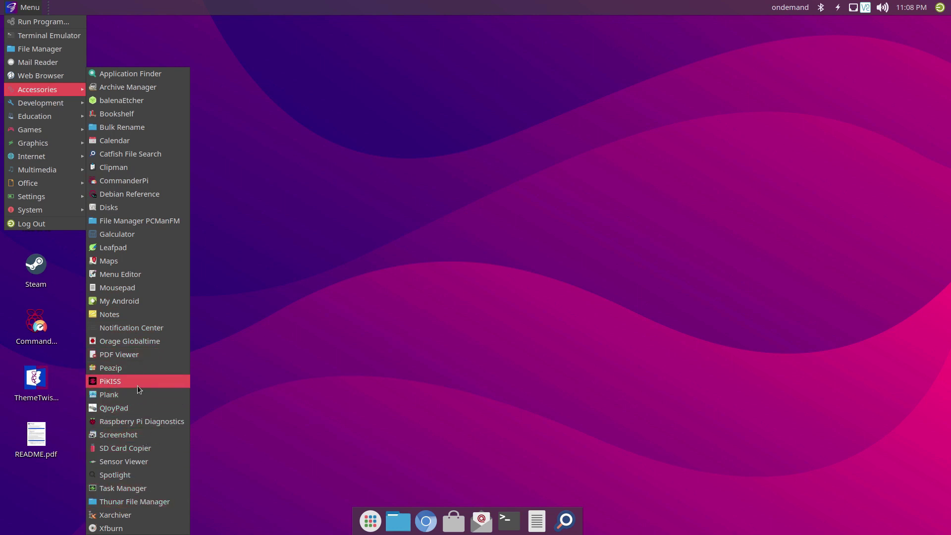
mouse_move(58, 107)
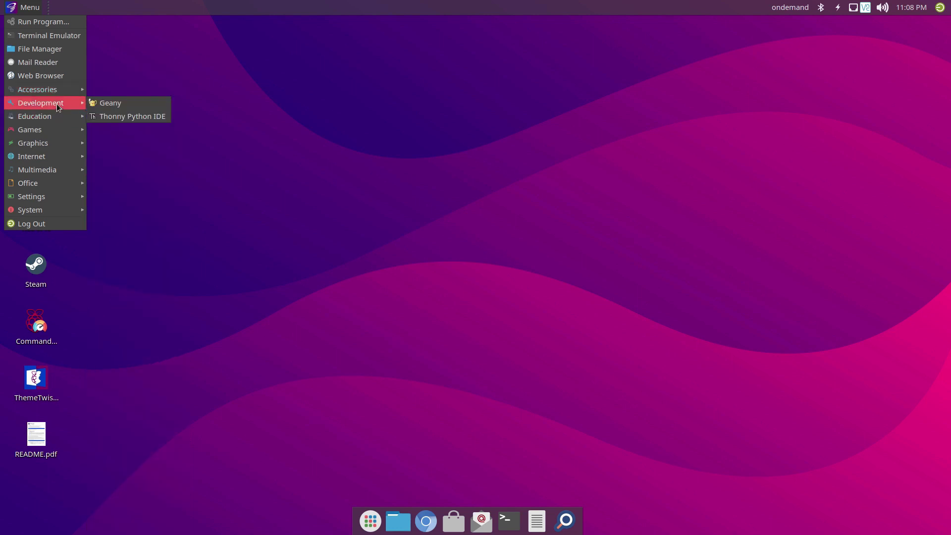
mouse_move(48, 135)
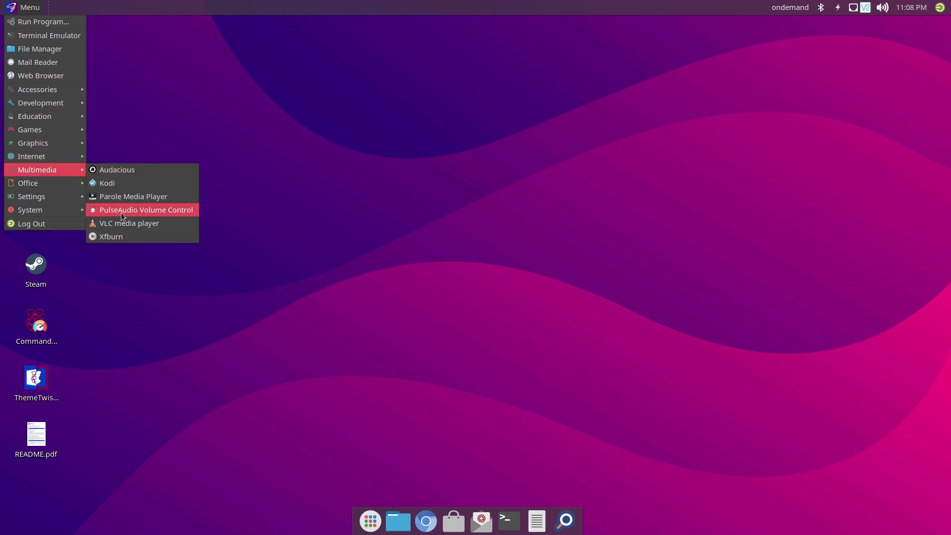
mouse_move(64, 198)
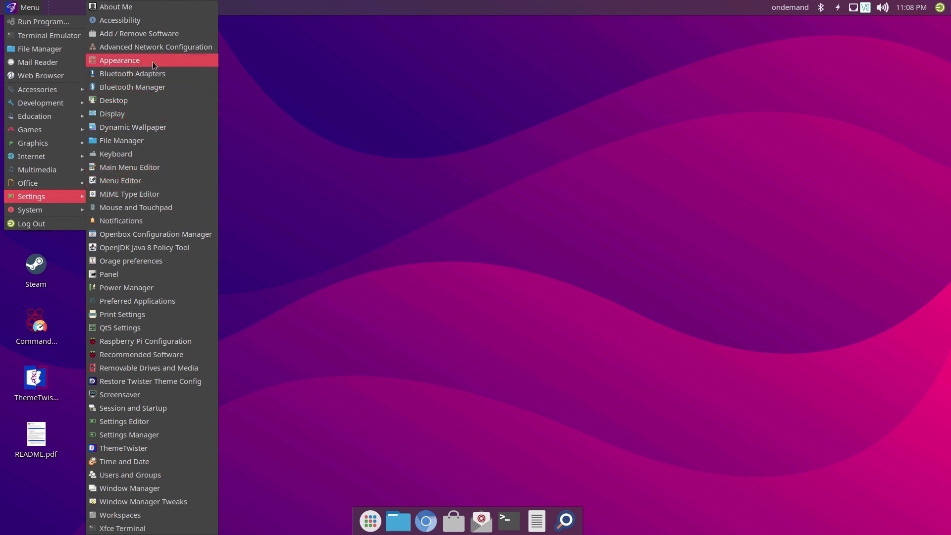
left_click(170, 342)
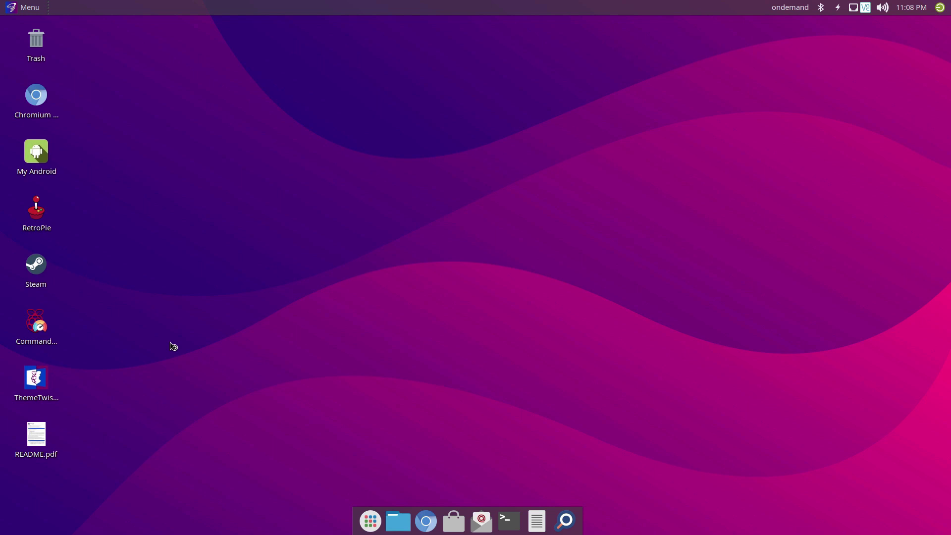
Save the Interfaces settings with Camera, SSH and VNC enabled, declining the immediate reboot
left_click(467, 173)
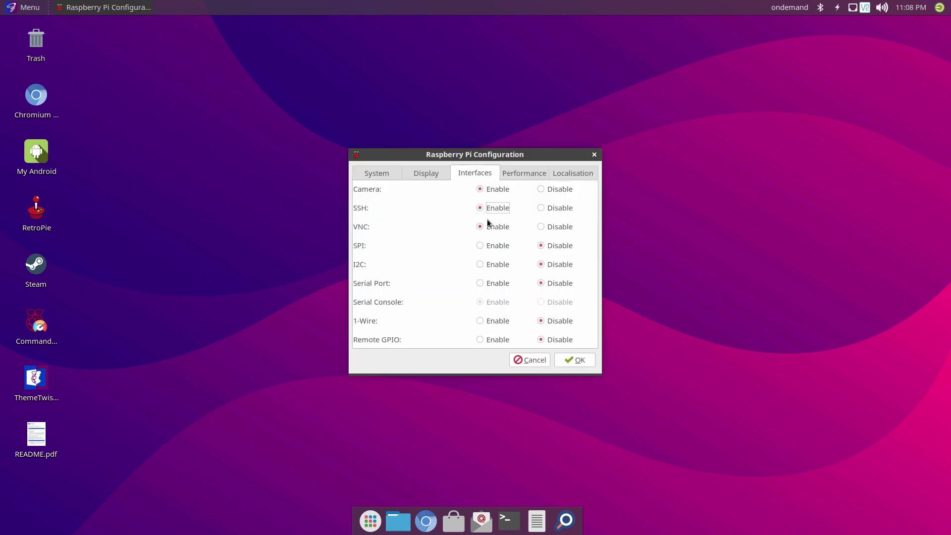
left_click(582, 360)
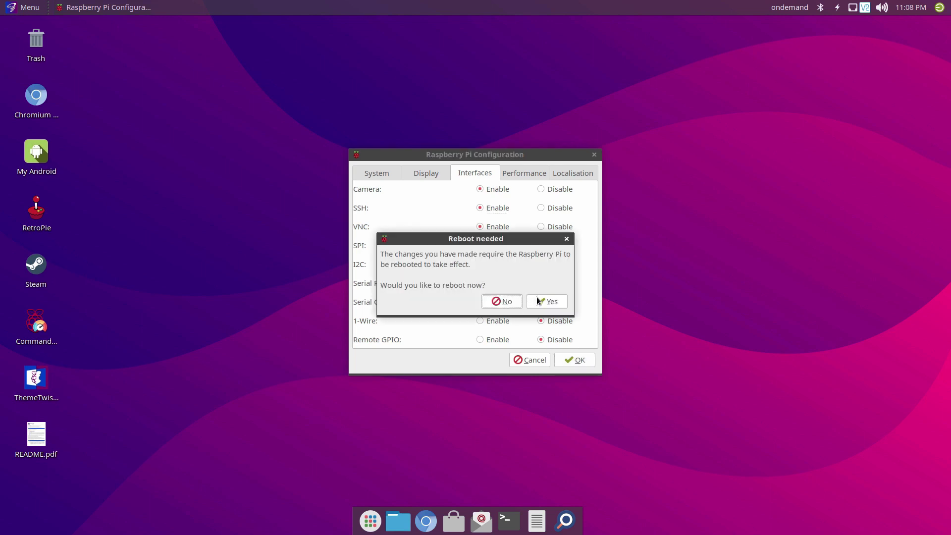
left_click(495, 301)
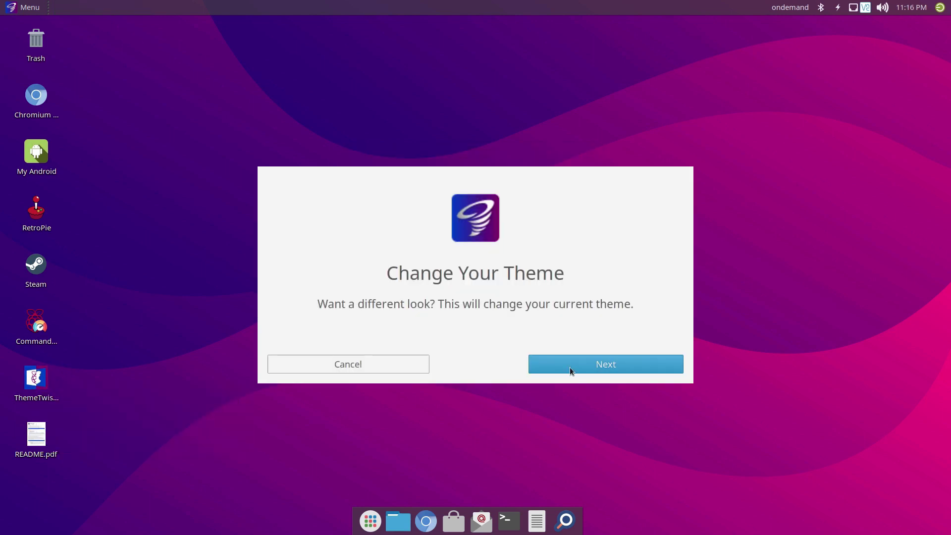
left_click(571, 369)
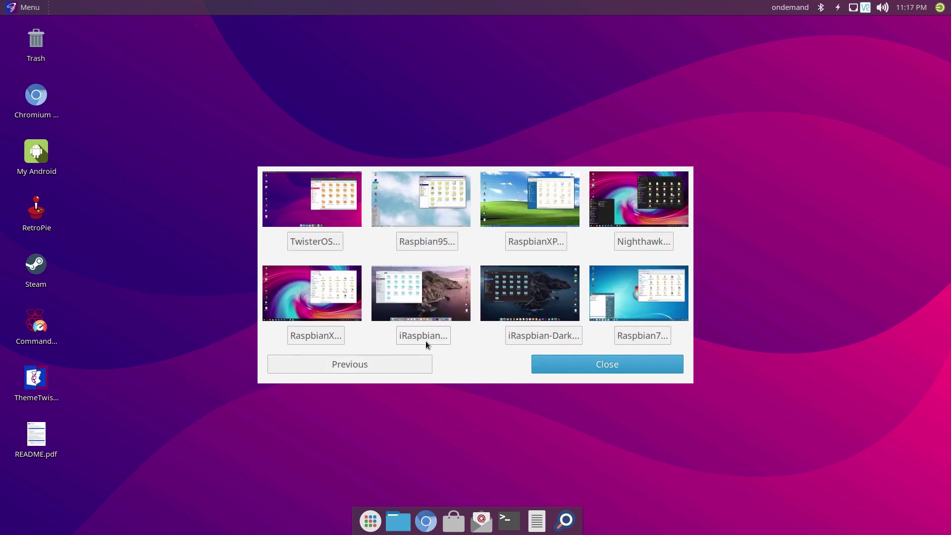
Apply the iRaspbian theme, restart into it, and remove the first three apps from the dock
left_click(425, 342)
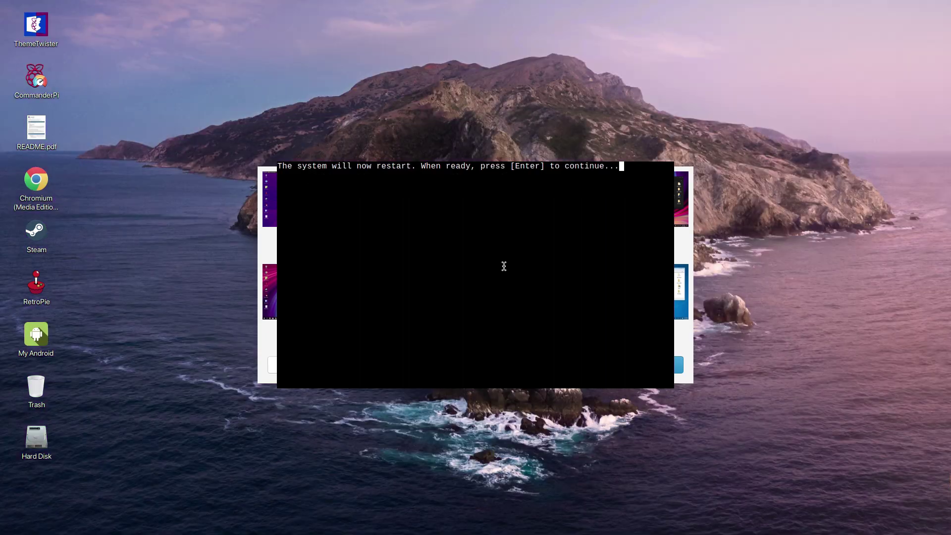
key("Return")
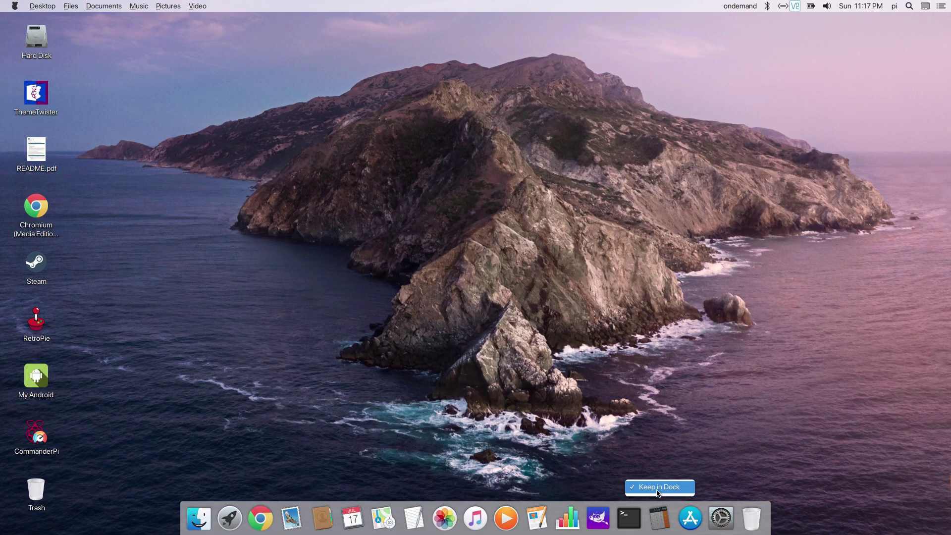
right_click(583, 518)
left_click(577, 475)
right_click(568, 518)
left_click(568, 489)
right_click(552, 518)
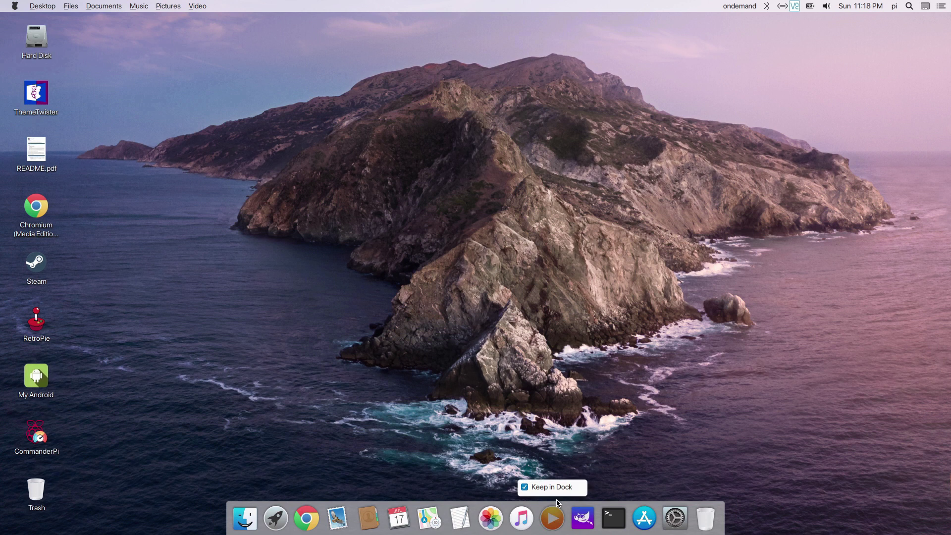
left_click(550, 488)
Remove Music, Mail and the other remaining unwanted apps from the dock
right_click(537, 518)
left_click(534, 450)
right_click(493, 518)
left_click(490, 488)
right_click(475, 518)
left_click(476, 487)
right_click(461, 519)
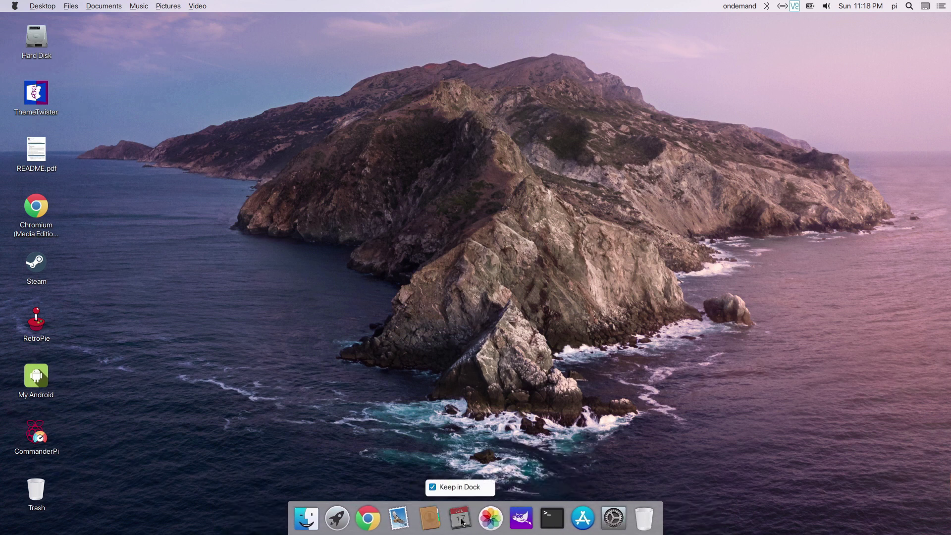
left_click(461, 488)
right_click(414, 518)
left_click(402, 404)
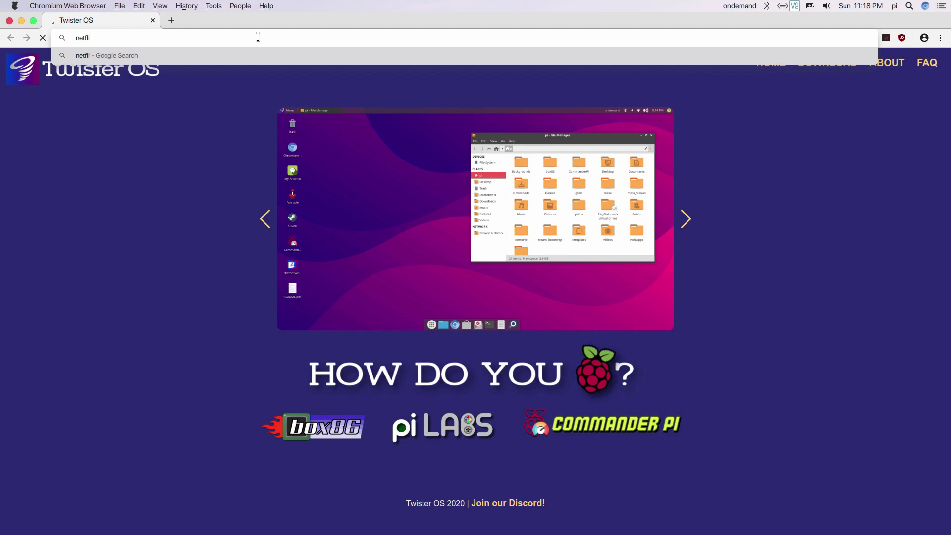
Load netflix.com and sign in to the Netflix account
type("x.com")
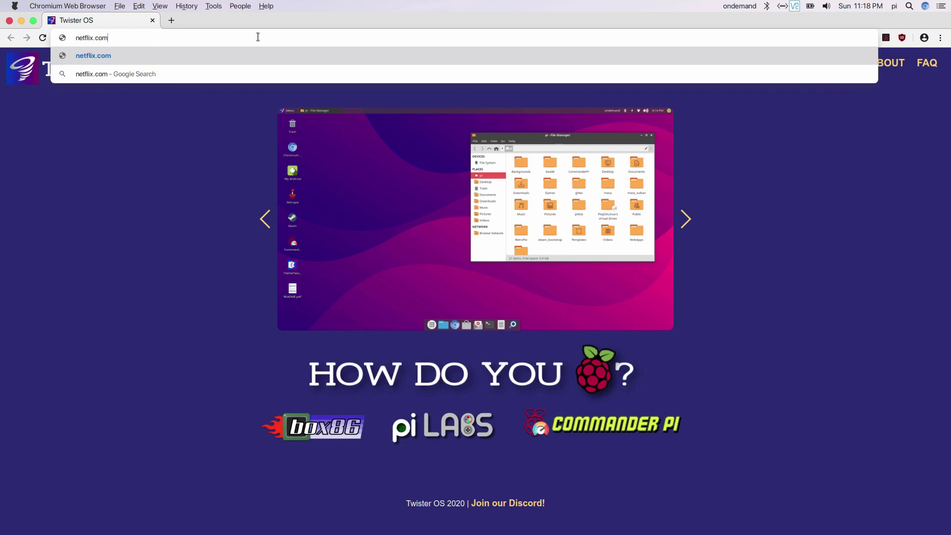
key("Return")
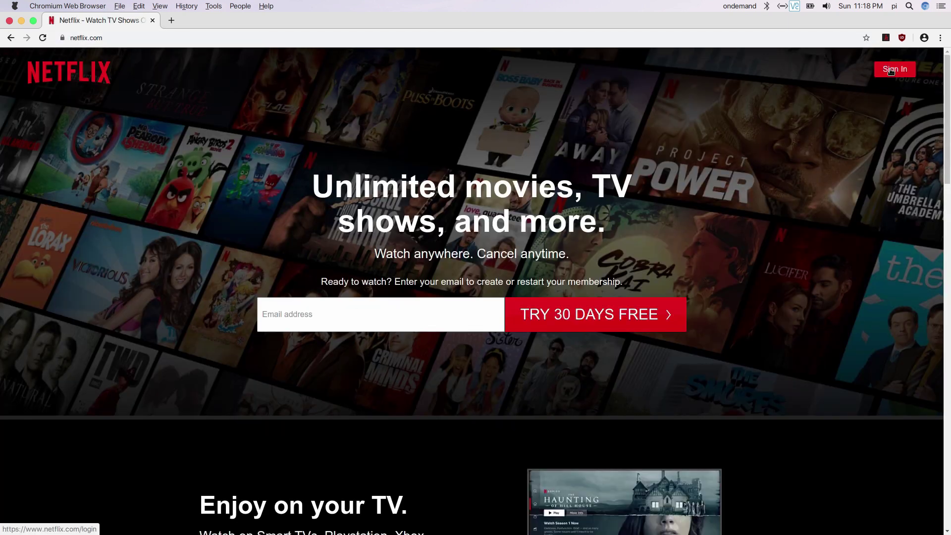
left_click(892, 72)
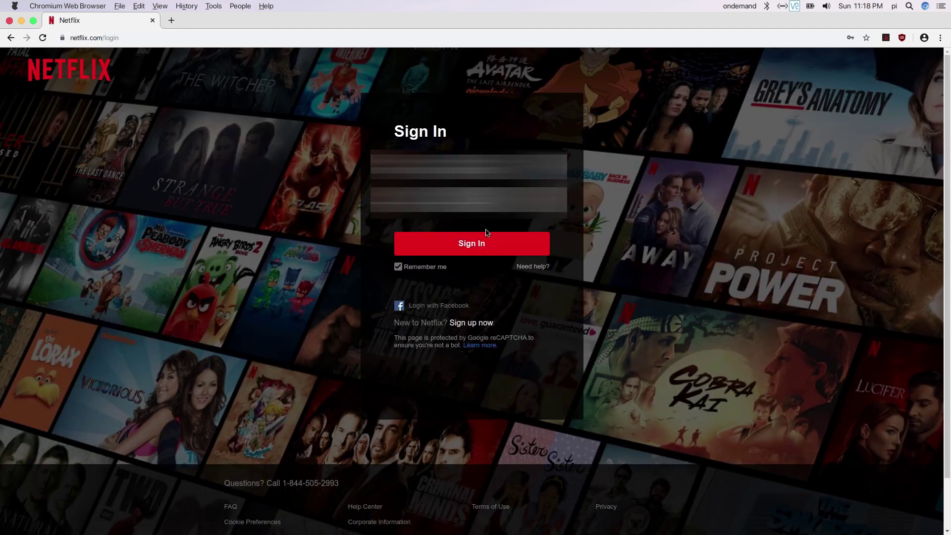
left_click(479, 247)
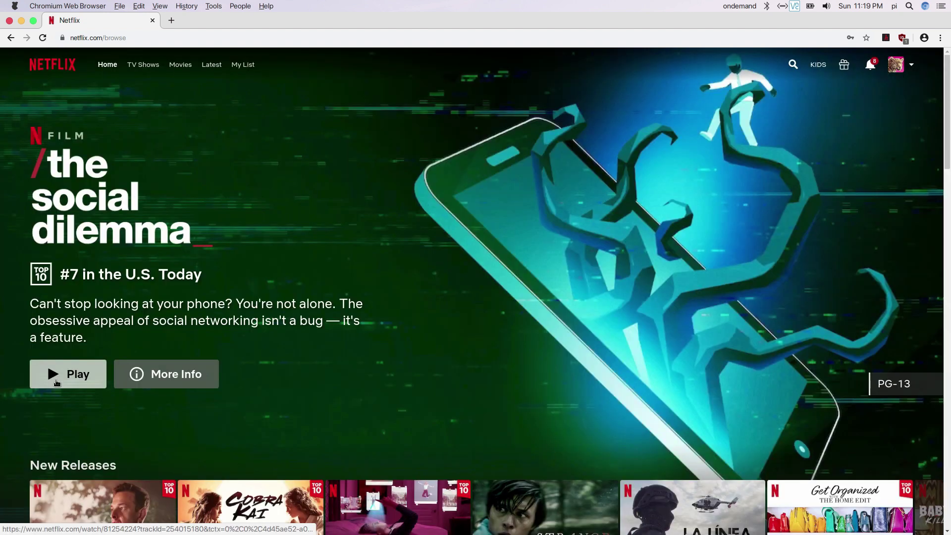
Play The Social Dilemma, skip ahead to about 1:11:42, and pause it
left_click(56, 382)
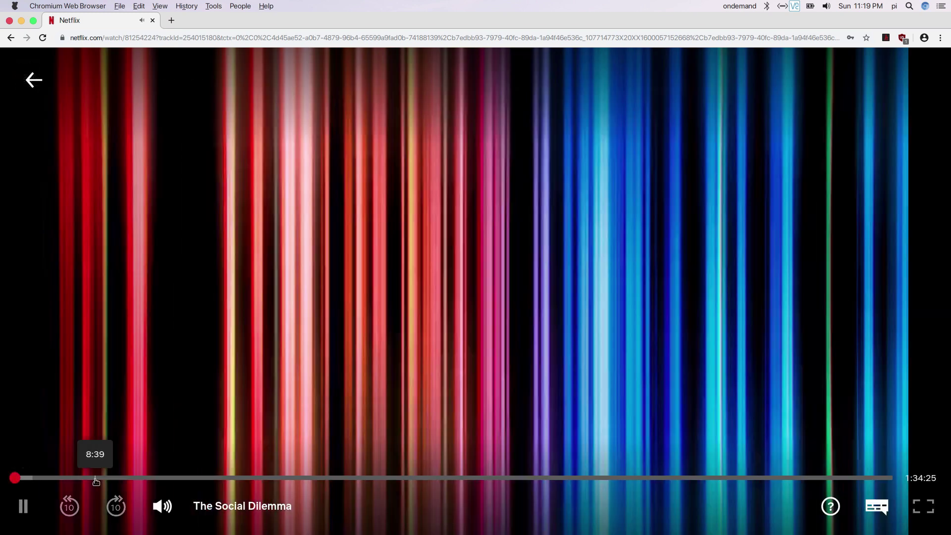
left_click(96, 479)
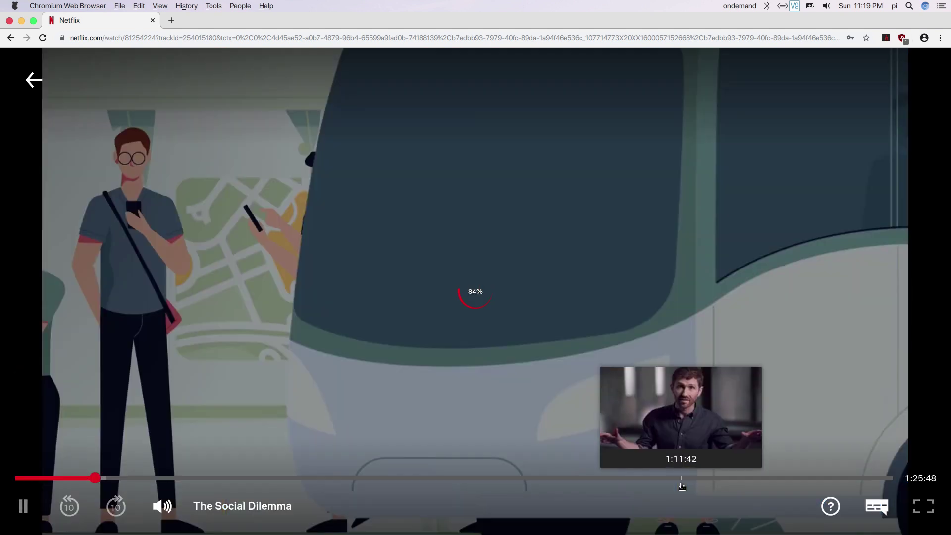
left_click(683, 483)
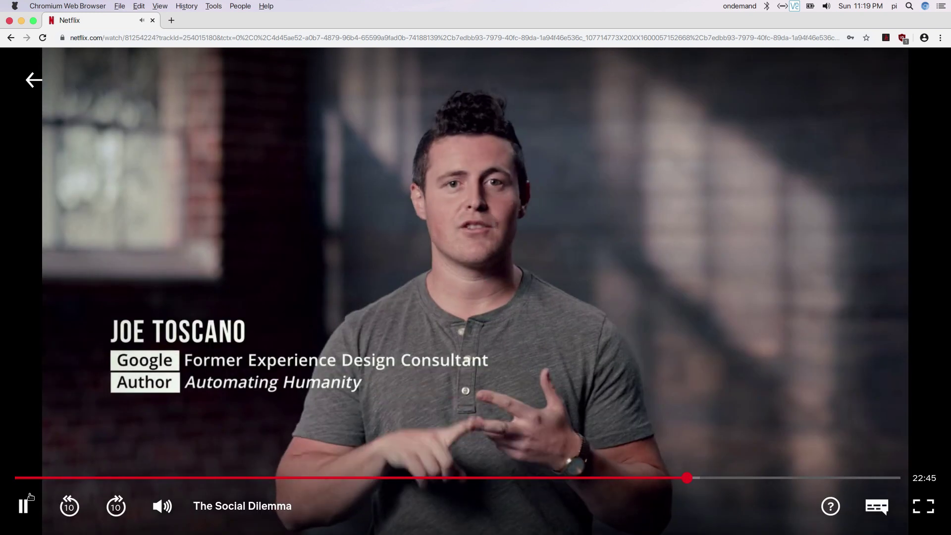
left_click(29, 495)
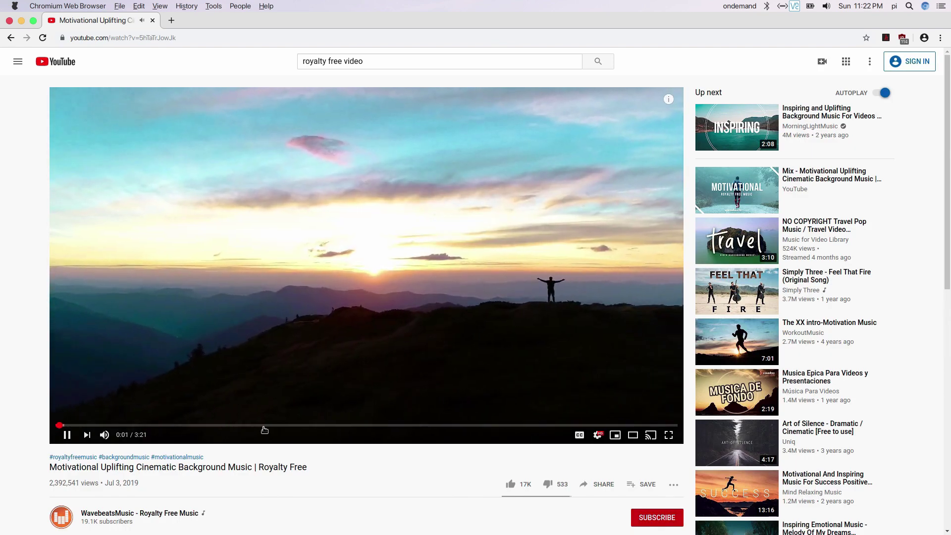
Set YouTube playback quality to 1080p60, then skip ahead and pause the music around 1:33
left_click(597, 435)
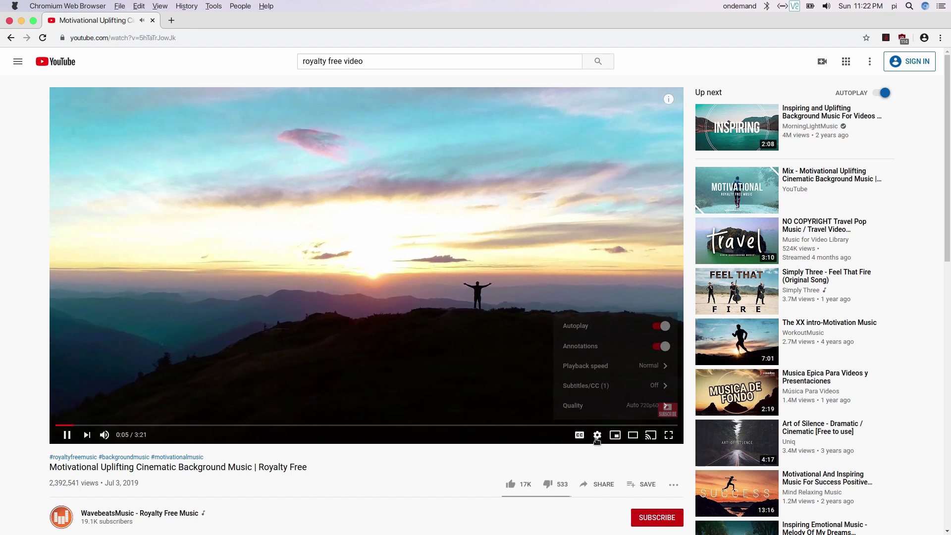
left_click(605, 405)
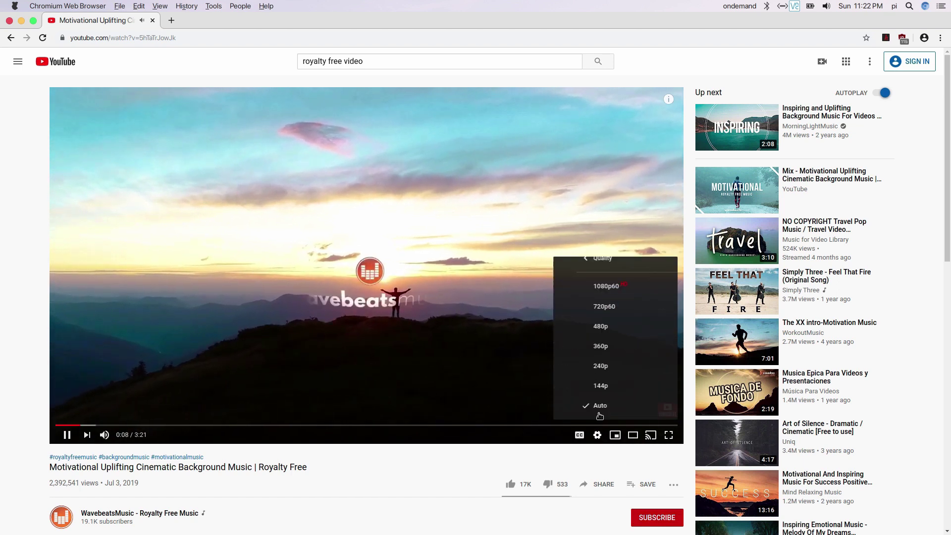
left_click(577, 286)
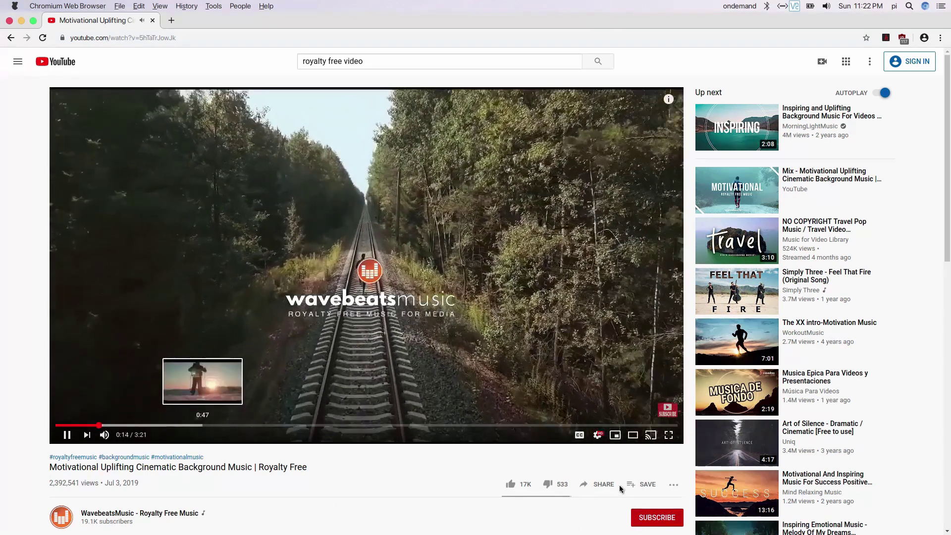
left_click(598, 436)
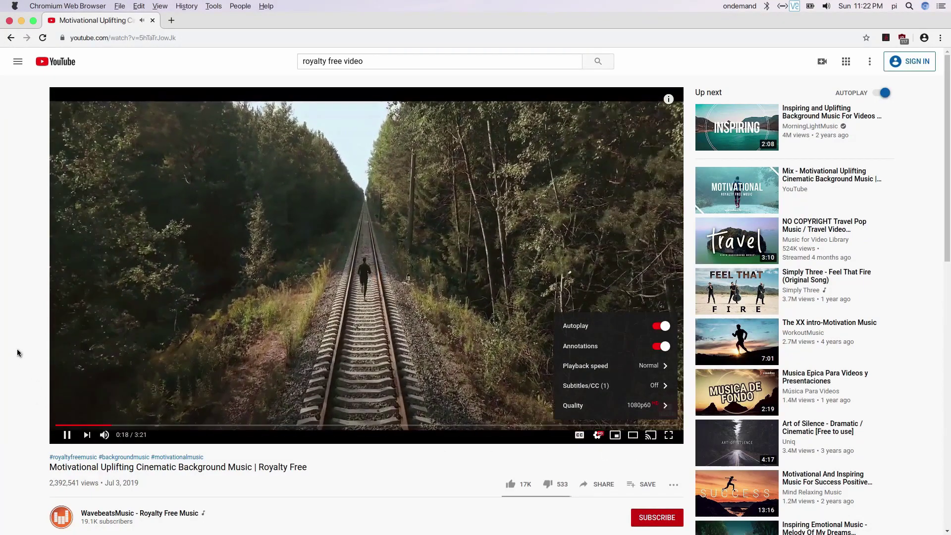
left_click(17, 349)
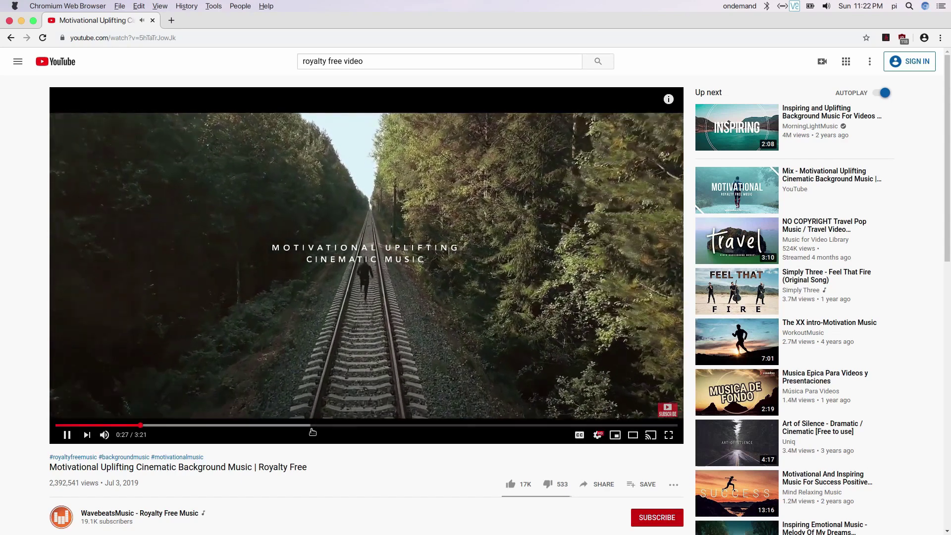
left_click(311, 426)
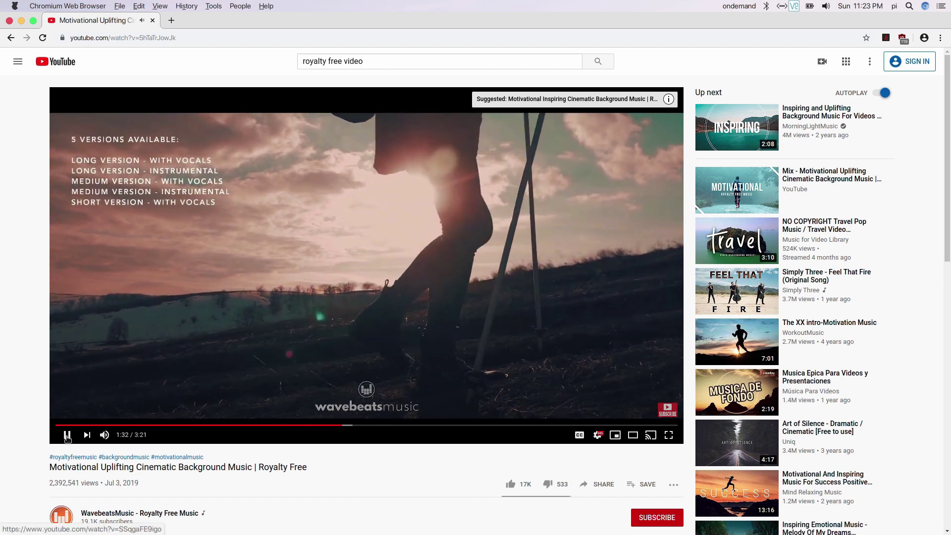
left_click(67, 435)
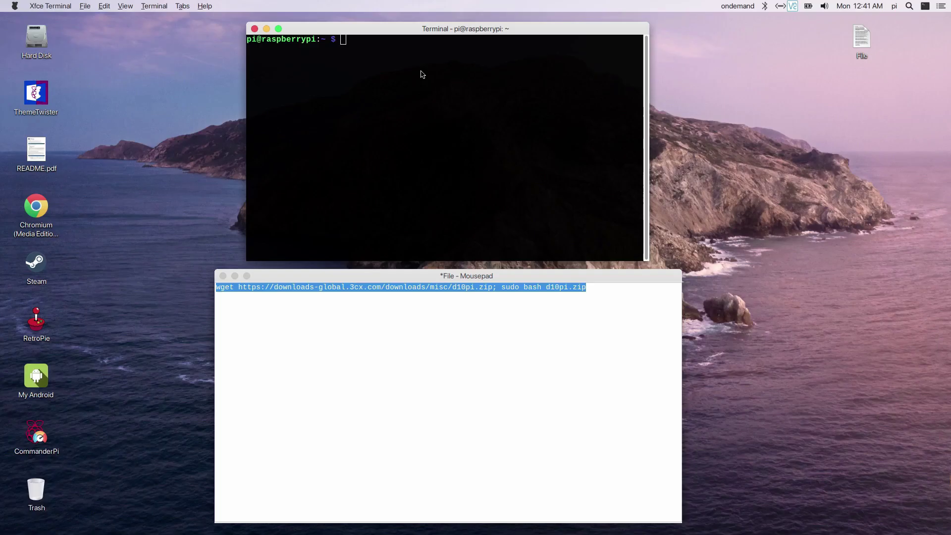
Paste and run the wget d10pi.zip download-and-install command in the terminal
right_click(421, 75)
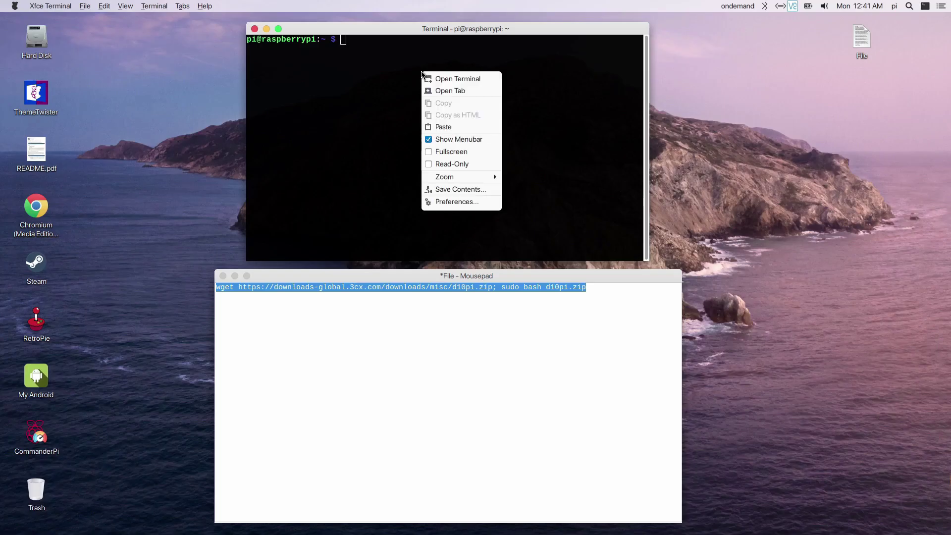
left_click(451, 127)
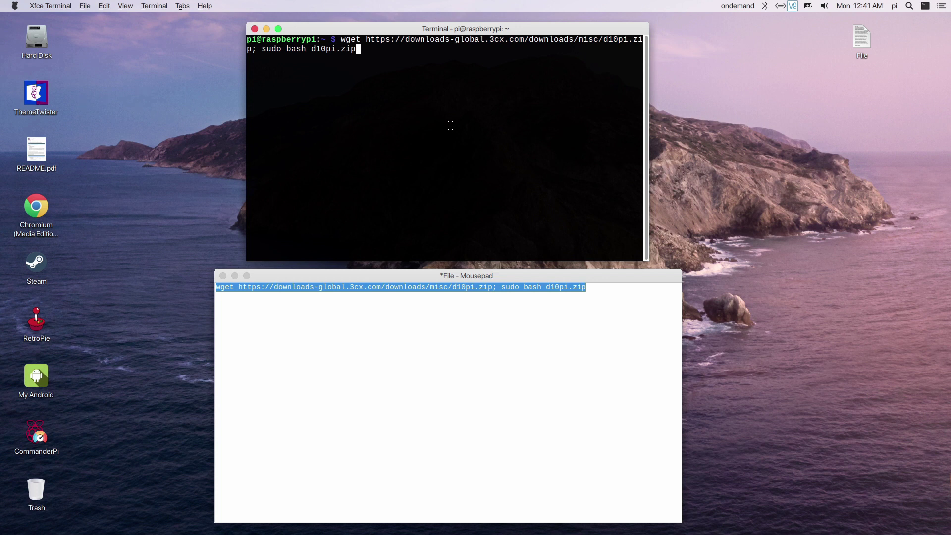
key("Return")
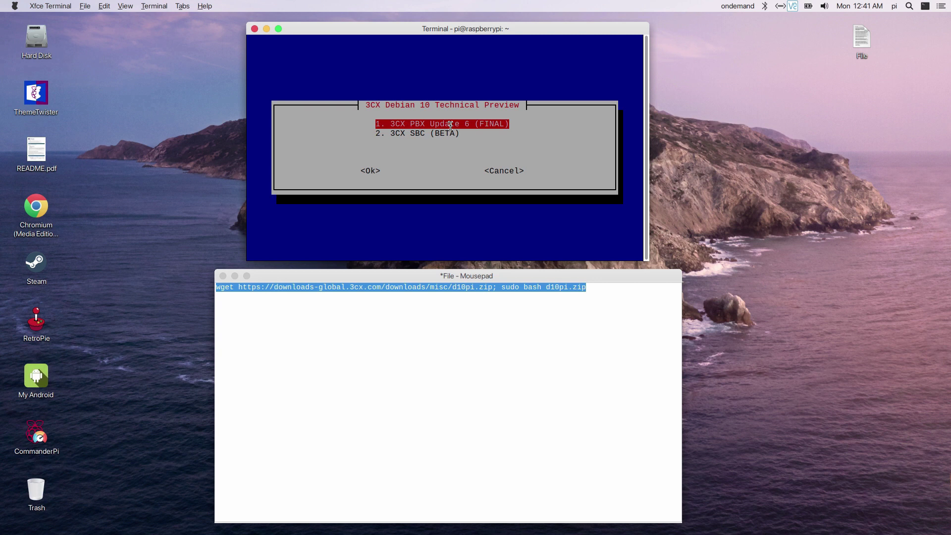
Choose 3CX PBX Update 6 (FINAL) and close the Mousepad note without saving
key("Return")
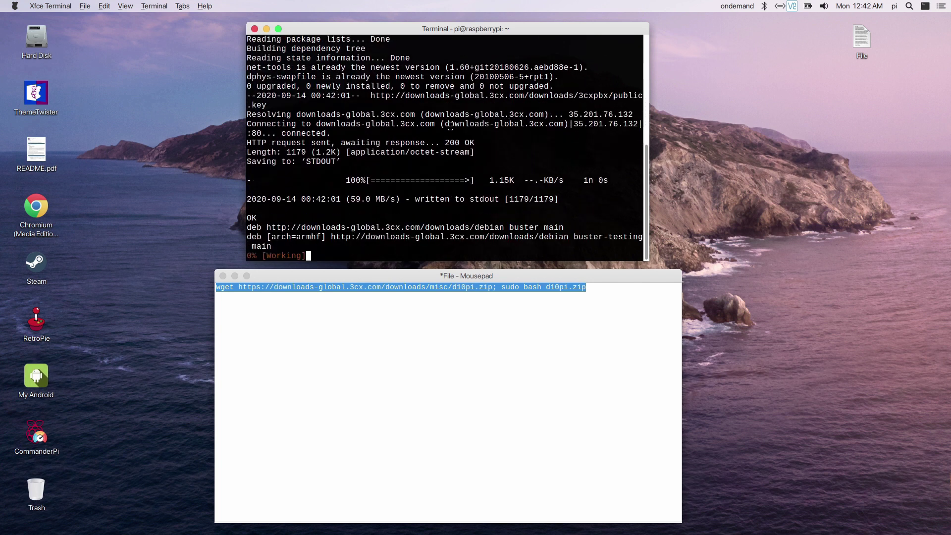
left_click(223, 276)
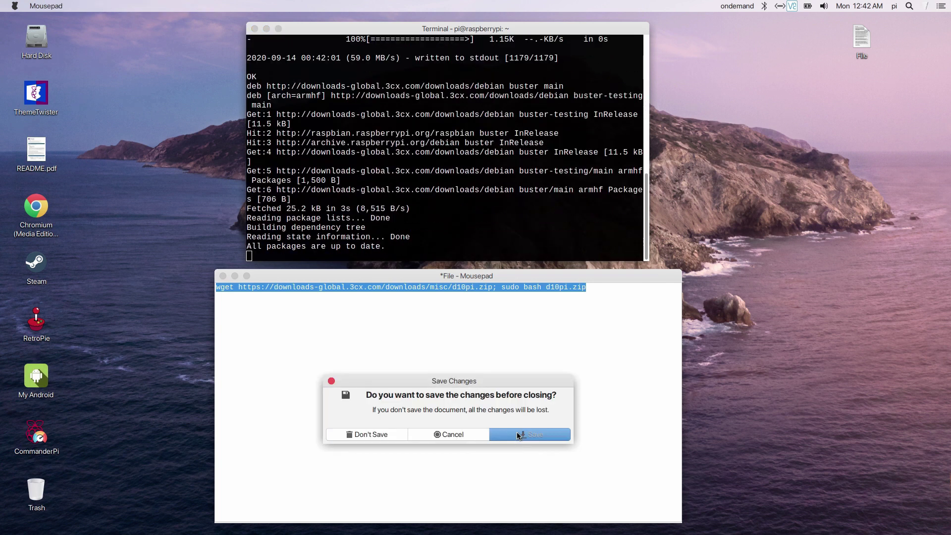
left_click(369, 433)
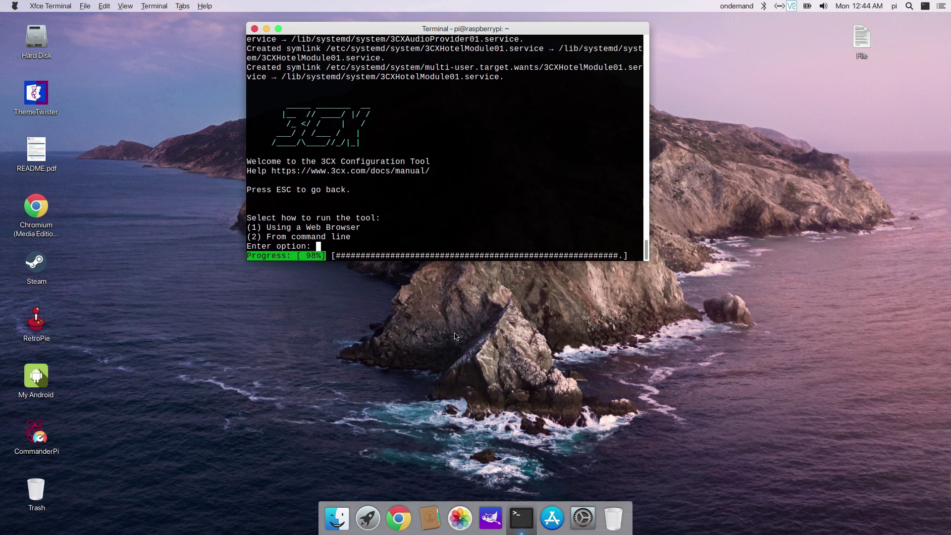
Choose web-browser configuration (option 1) and open the printed 192.168.86.40:5015 link
type("1")
key("Return")
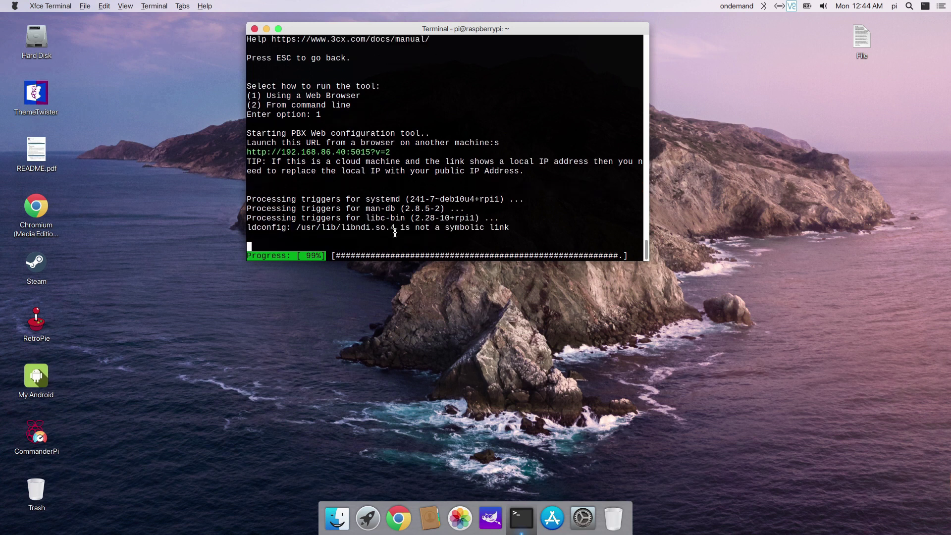
left_click_drag(397, 154, 254, 148)
right_click(254, 147)
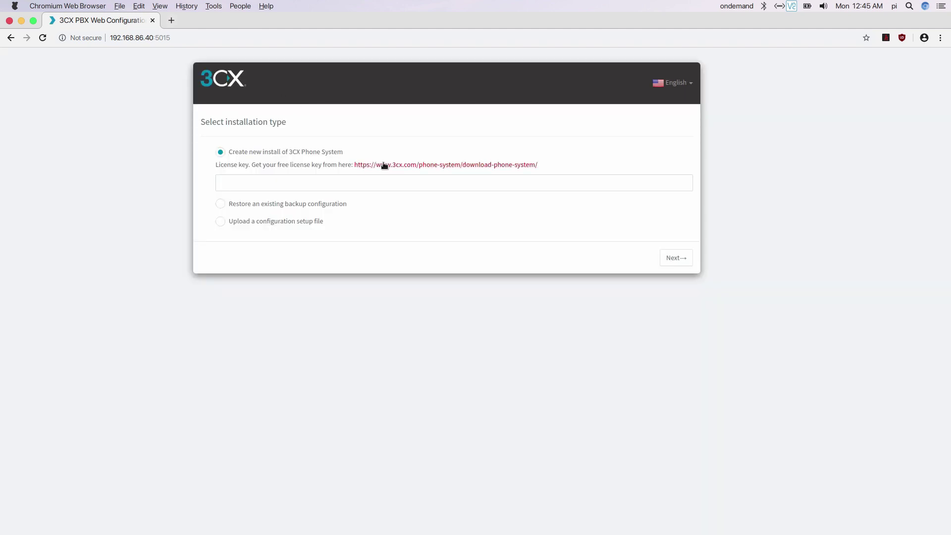
Open the free license page and copy the key from My 3CX Subscriptions
left_click(385, 166)
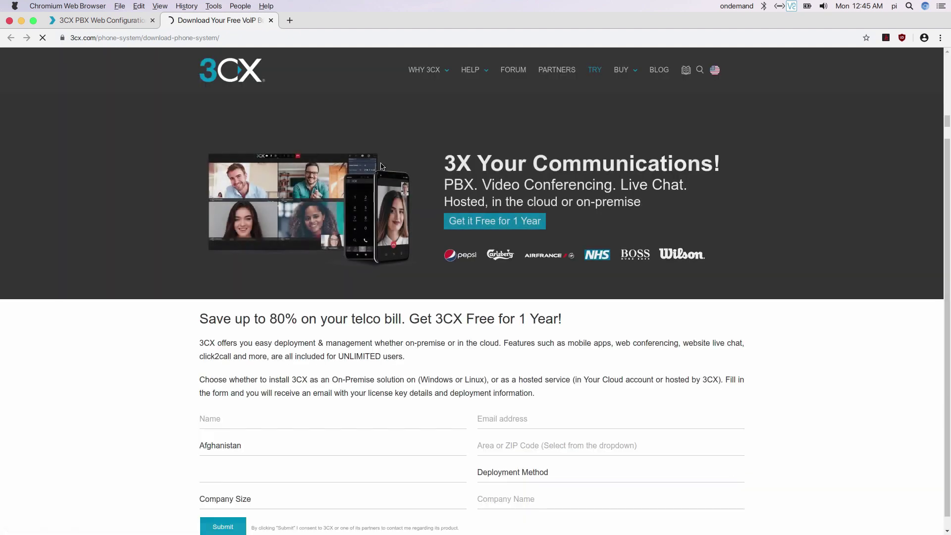
scroll(332, 387, "down", 2)
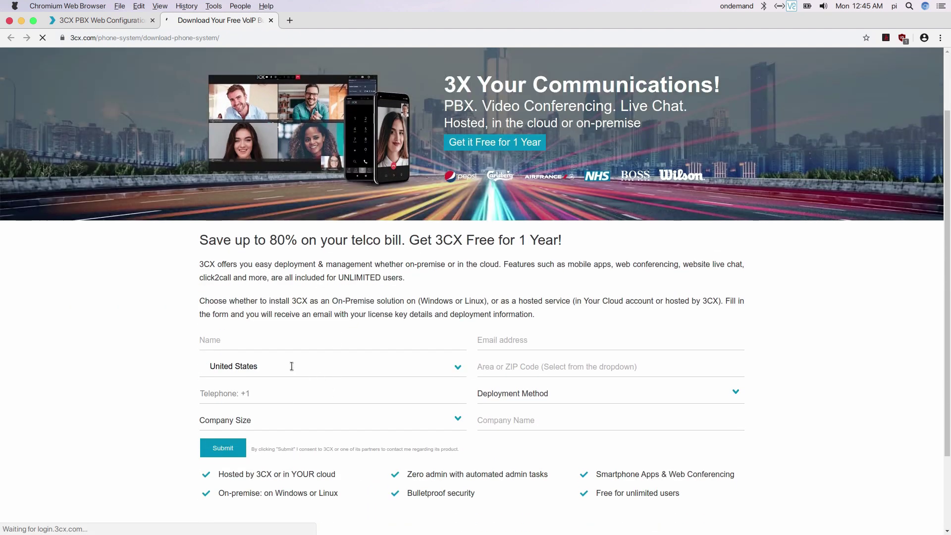
scroll(127, 292, "down", 2)
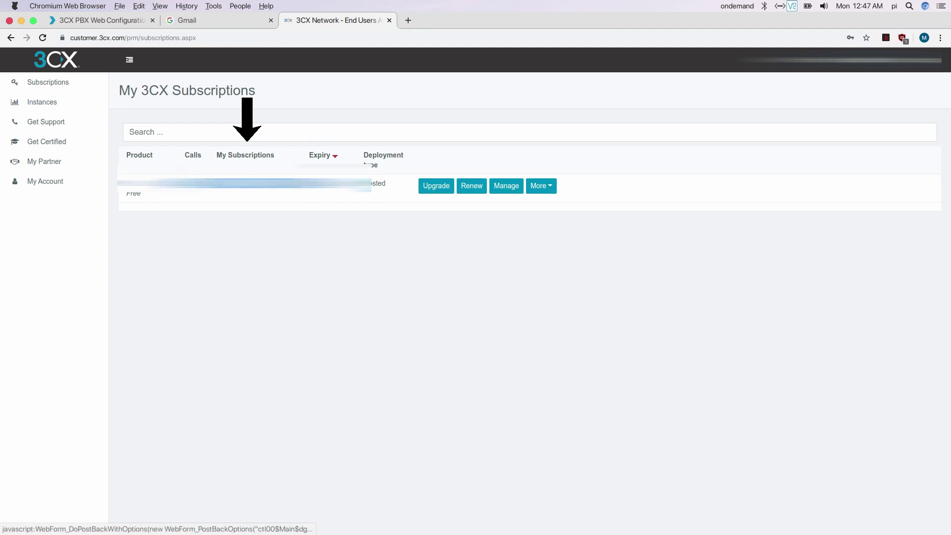
right_click(226, 182)
left_click(248, 264)
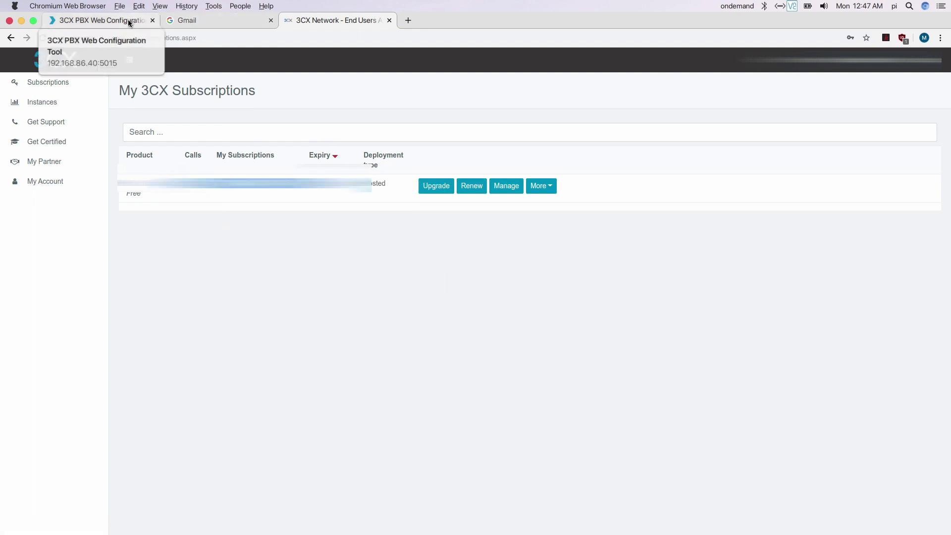
Paste the license key into the setup wizard's new-install license field
left_click(128, 21)
right_click(272, 187)
left_click(300, 250)
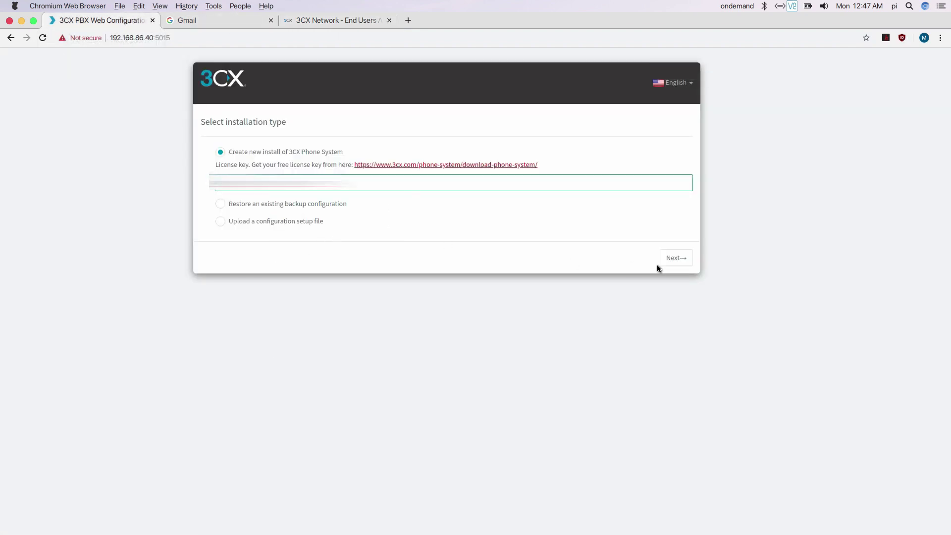
Continue past installation type and submit the management console username and password
left_click(682, 262)
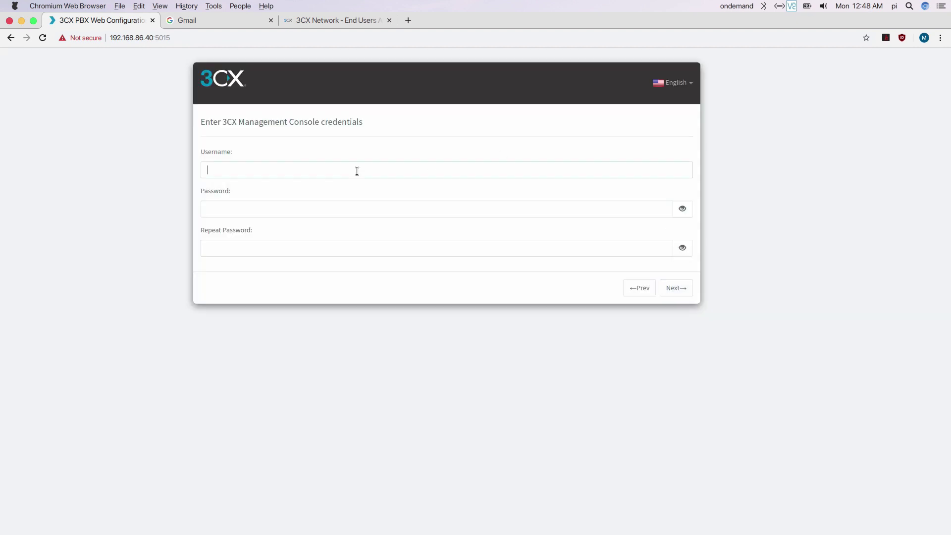
left_click(269, 211)
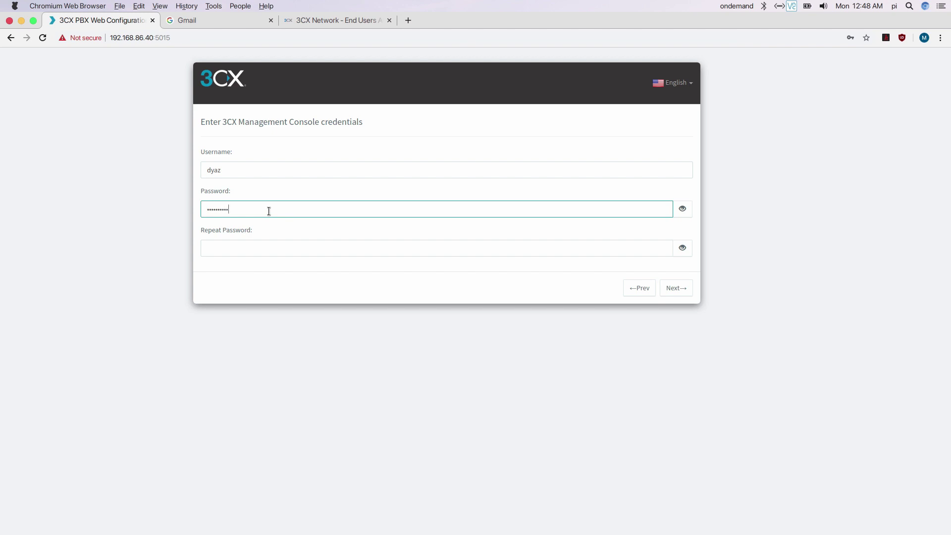
left_click(240, 246)
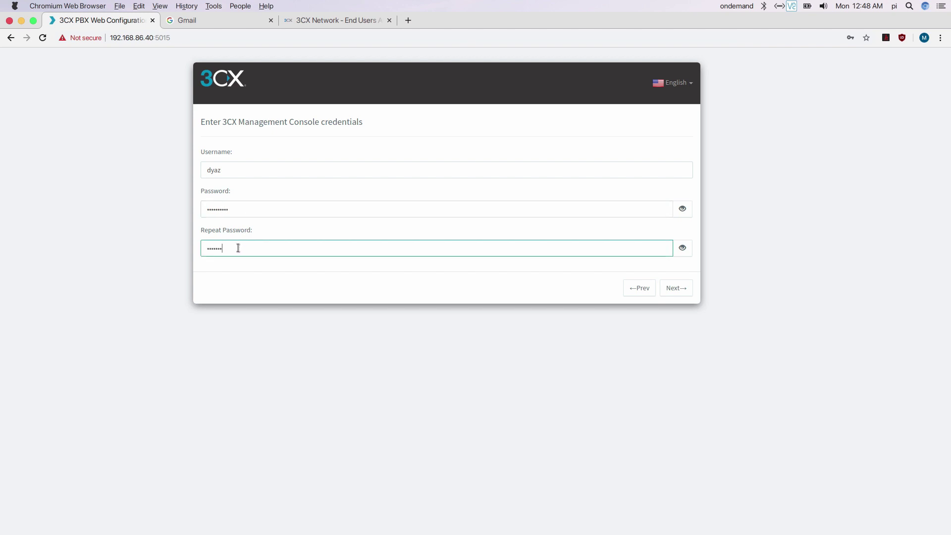
left_click(676, 288)
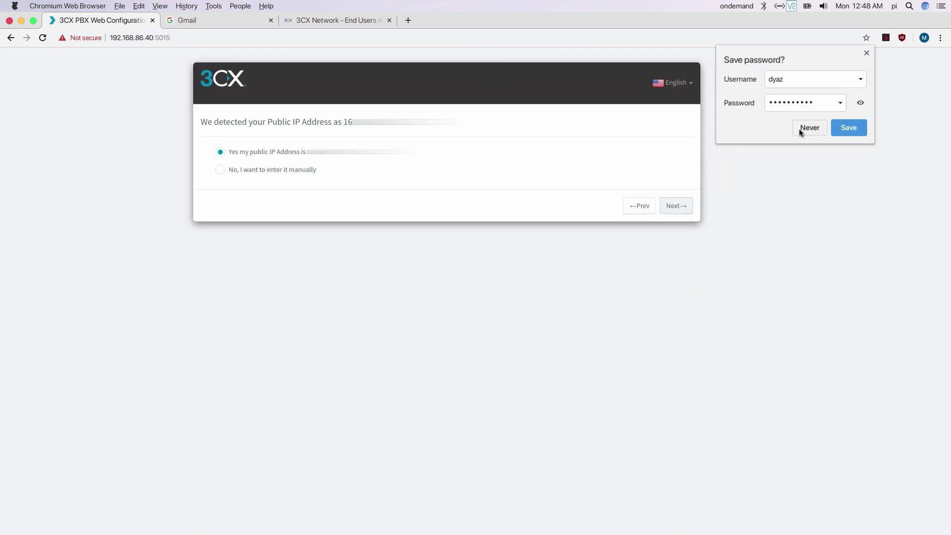
Decline browser password saving, accept the detected public IP and keep Static IP
left_click(799, 128)
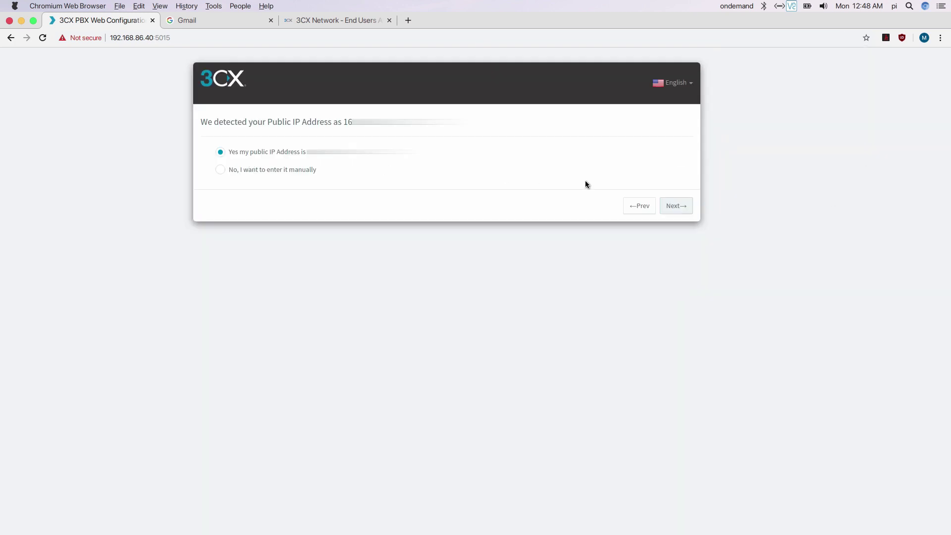
left_click(672, 205)
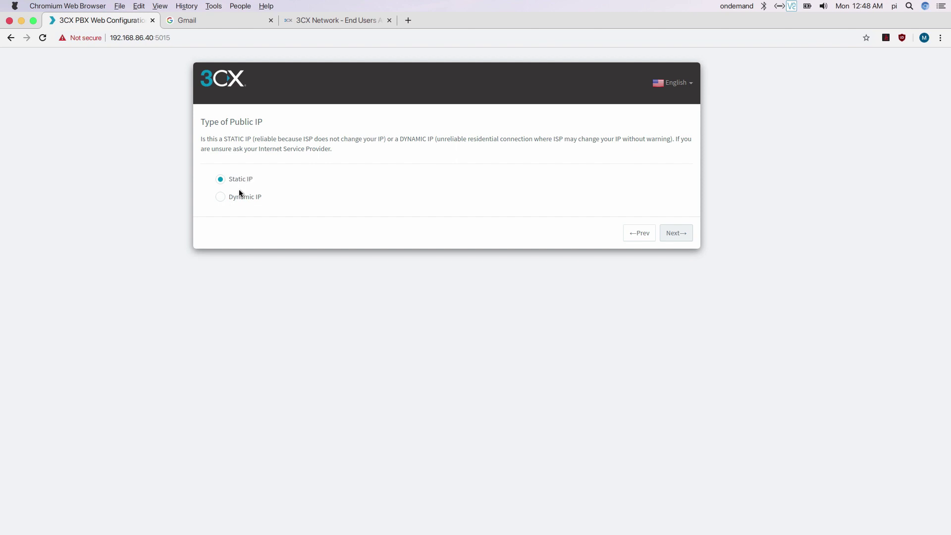
left_click(676, 233)
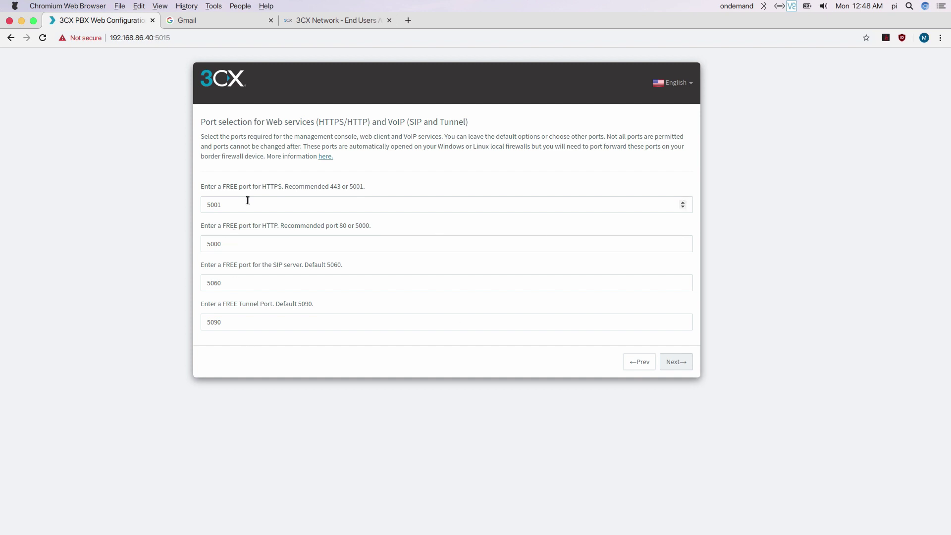
Keep default ports and eth0 adapter, choose 4-digit extensions, and pass admin e-mail and country steps
left_click(677, 362)
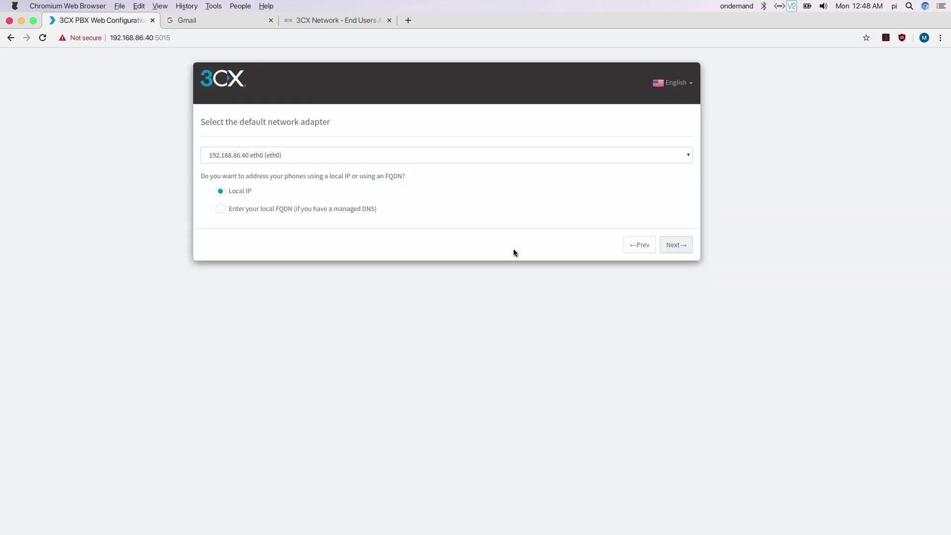
left_click(677, 248)
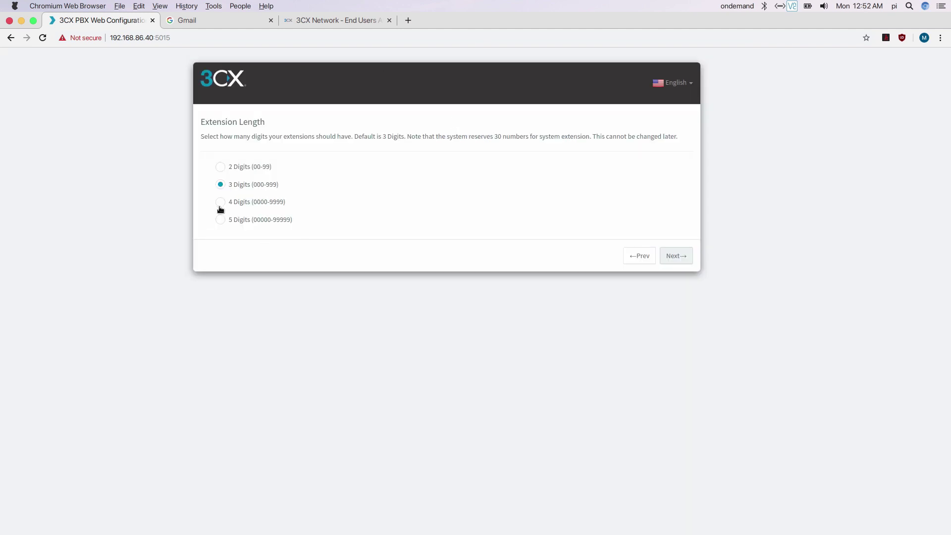
left_click(221, 203)
left_click(675, 256)
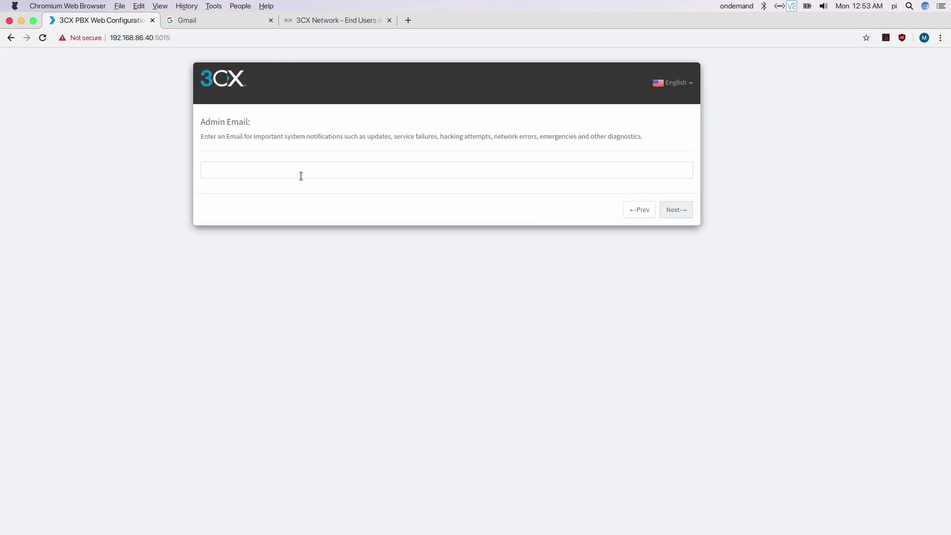
left_click(300, 175)
left_click(677, 210)
left_click(684, 268)
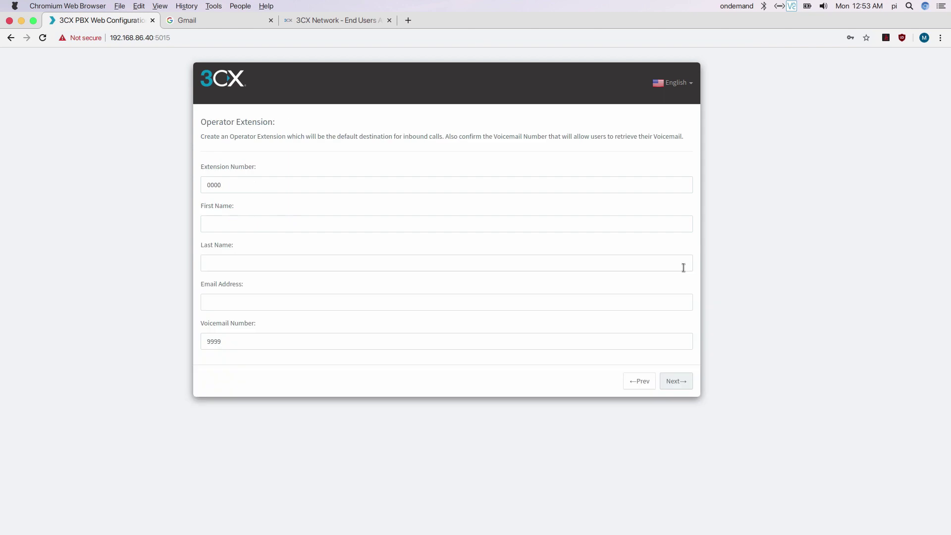
Create operator extension 4050 with the owner's first name, last name and e-mail
double_click(268, 184)
type("4050")
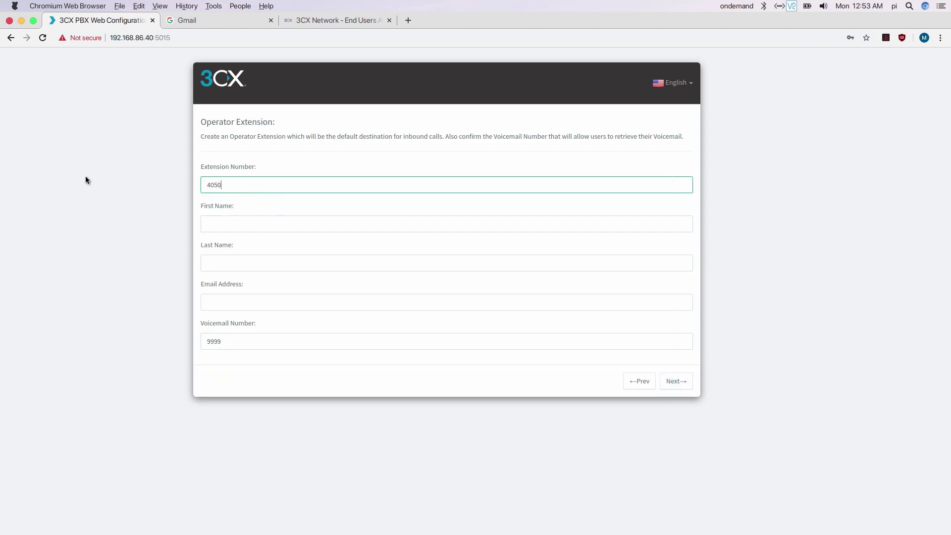
left_click(253, 223)
type("Dyaz")
key("Tab")
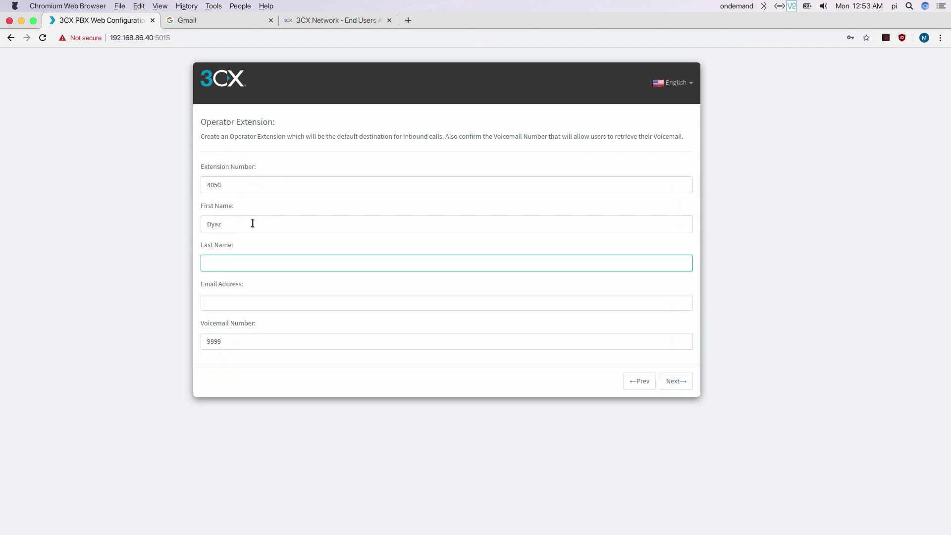
type("Dyaz")
key("Tab")
type("c")
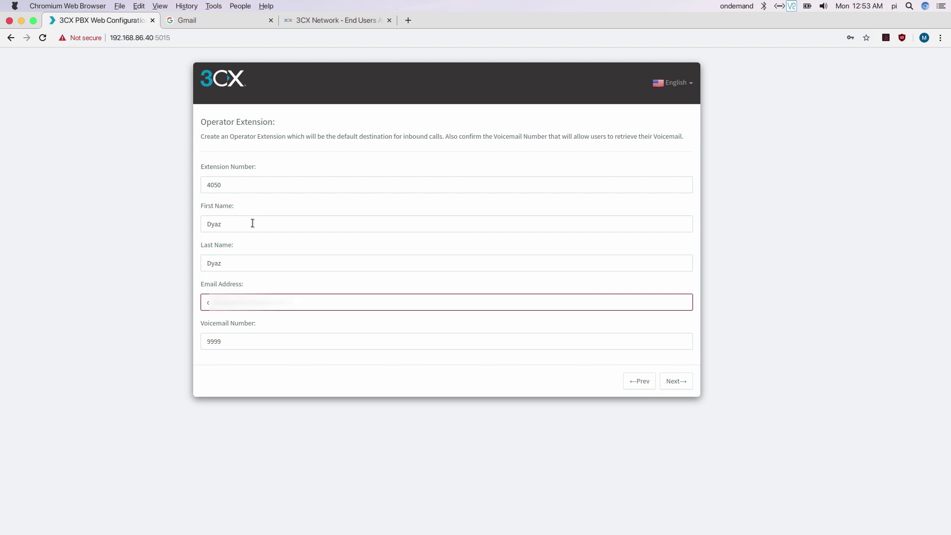
type("om")
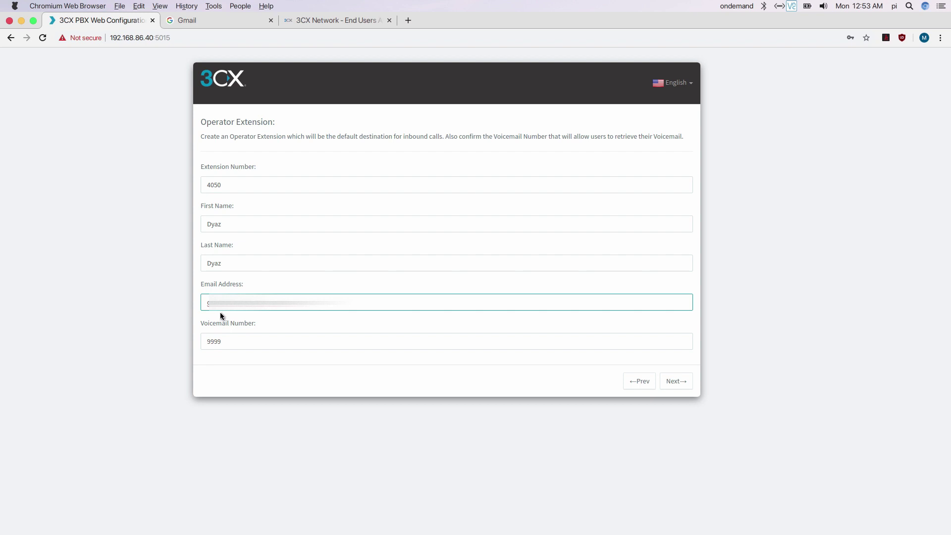
left_click(686, 382)
Keep the Standard English Prompts Set and let the PBX installation complete
left_click(680, 441)
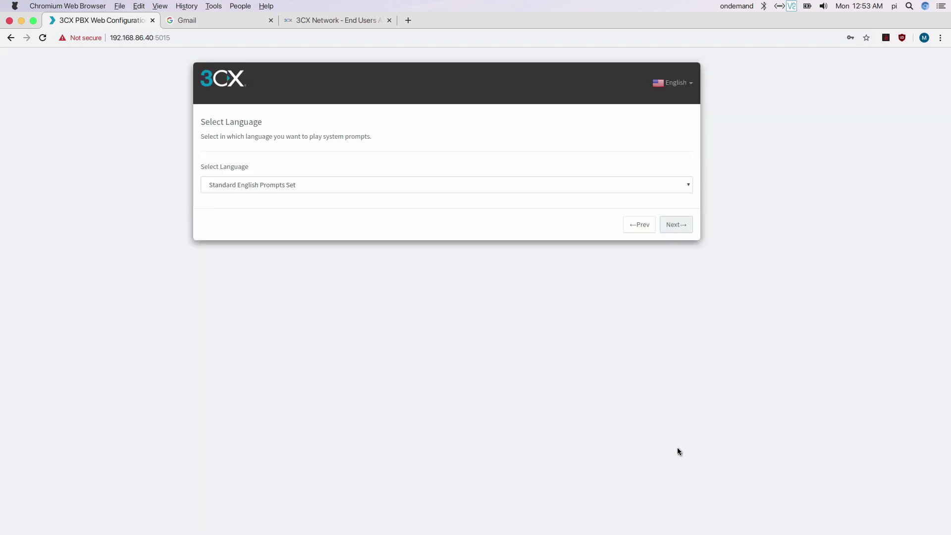
left_click(383, 187)
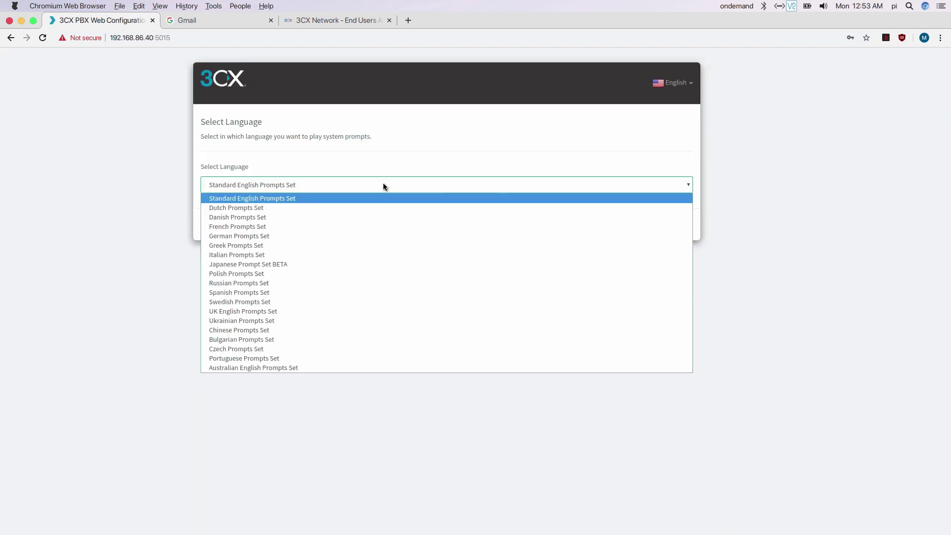
left_click(384, 187)
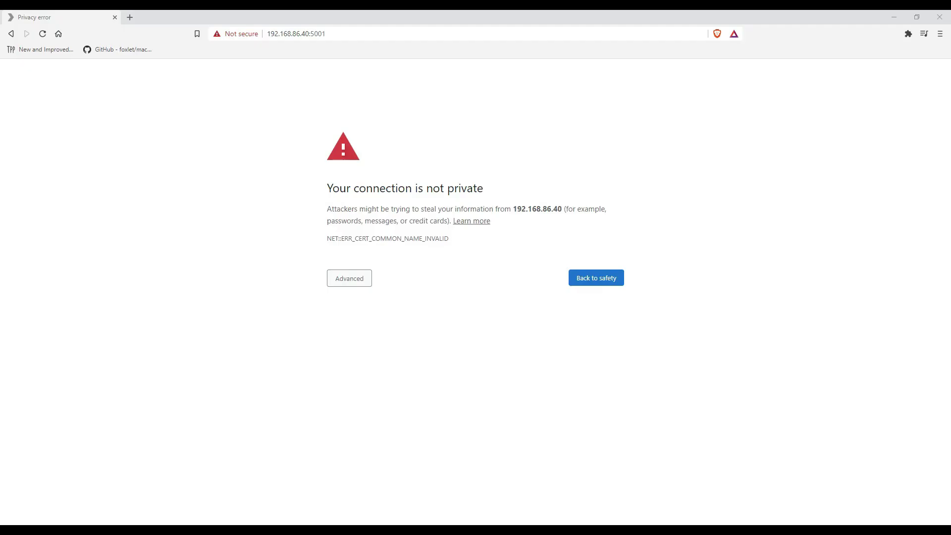
Bypass the certificate warning by proceeding to 192.168.86.40 (unsafe)
key("Tab")
key("Return")
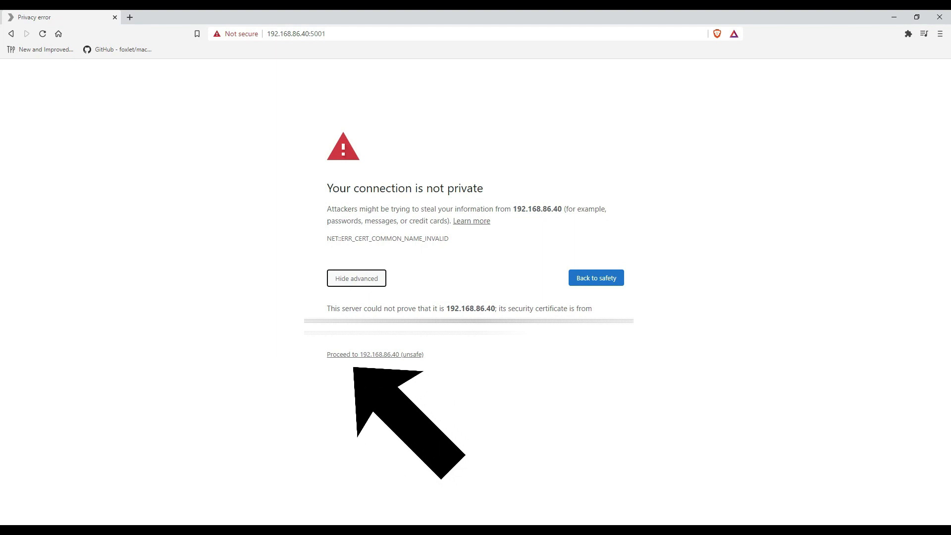
left_click(376, 354)
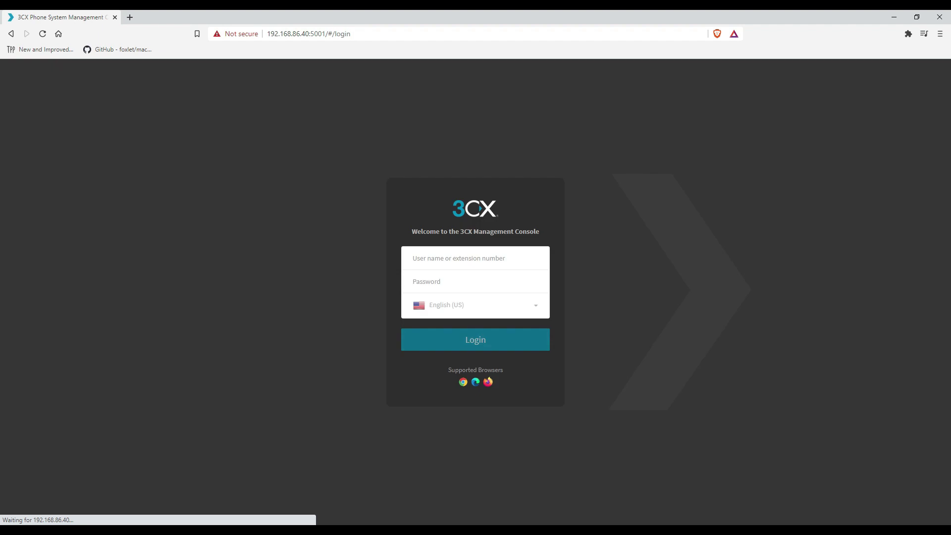
Log into the Management Console with the admin username and password
type("dyaz")
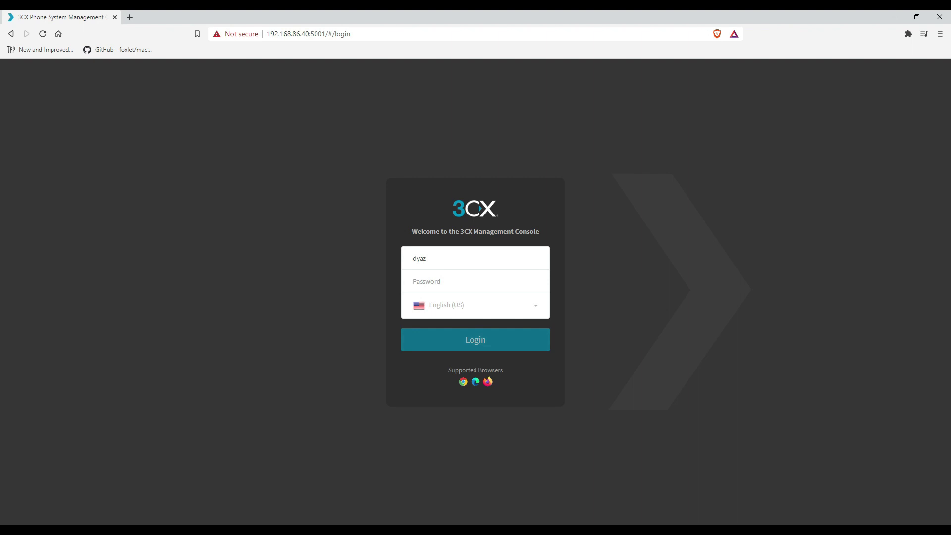
key("Tab")
type("•")
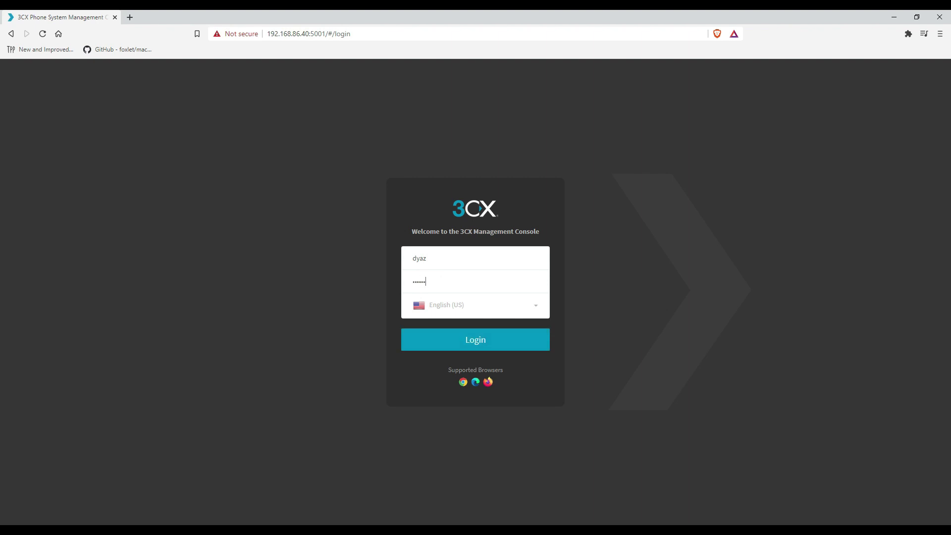
type("•••••")
key("Return")
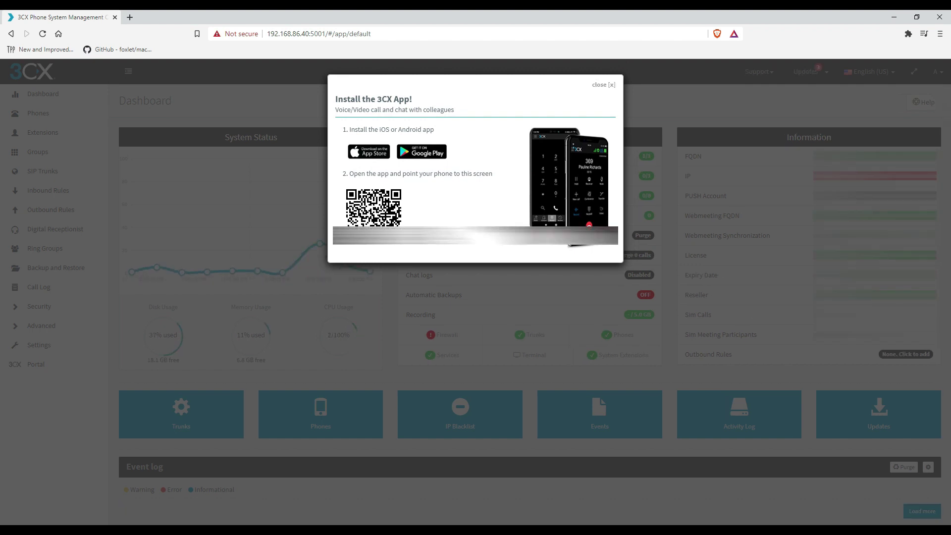
Dismiss the app prompt, open Extensions and add extension 4051 with a first name
key("Escape")
left_click(42, 132)
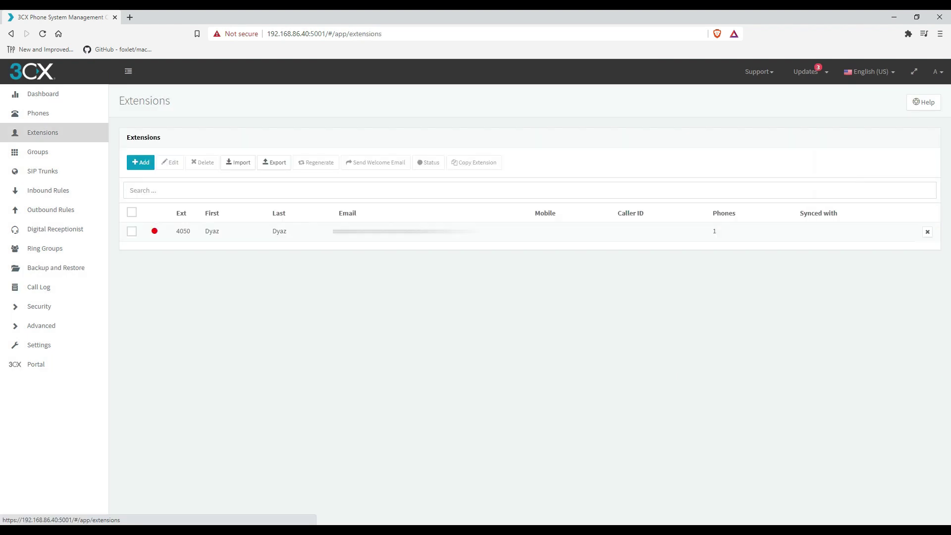
left_click(140, 162)
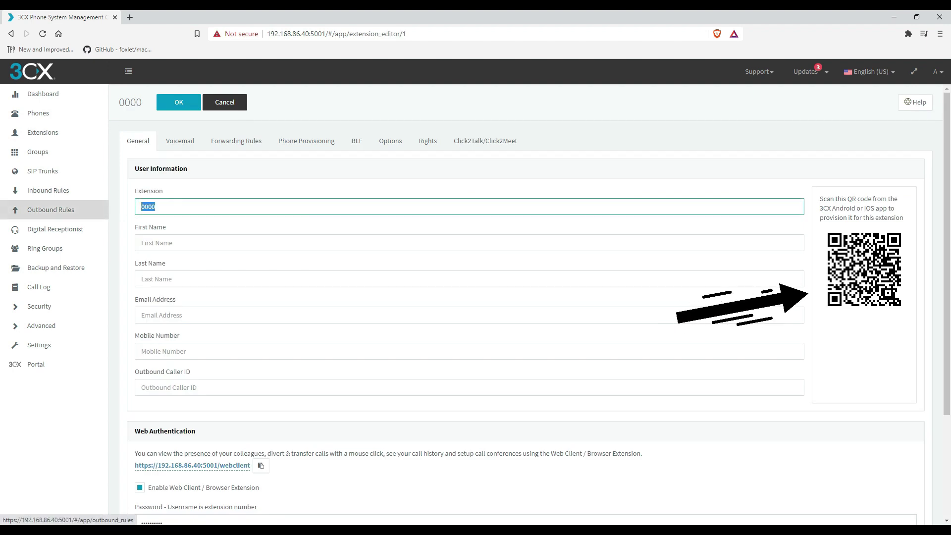
left_click(297, 243)
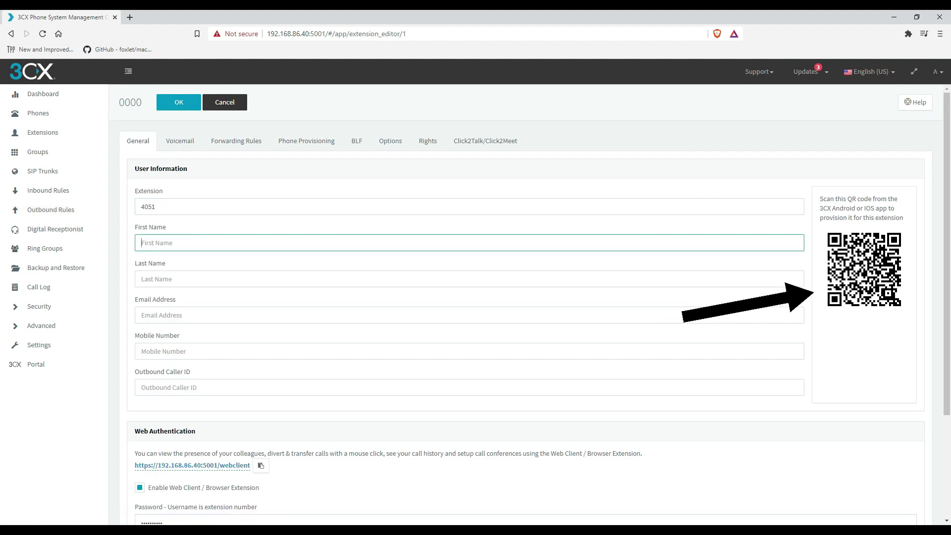
type("Dy")
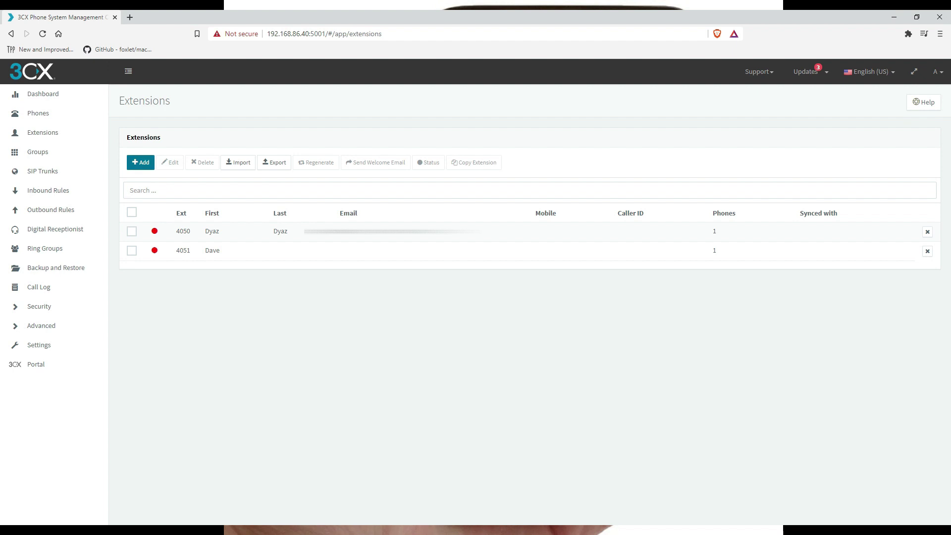
Add extension 4052 and enter its first name
left_click(140, 163)
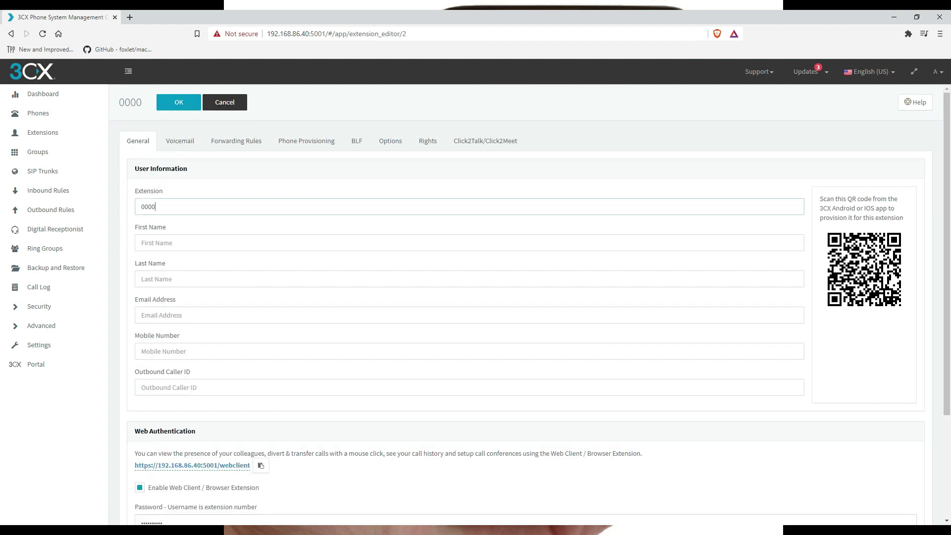
type("4052")
key("Tab")
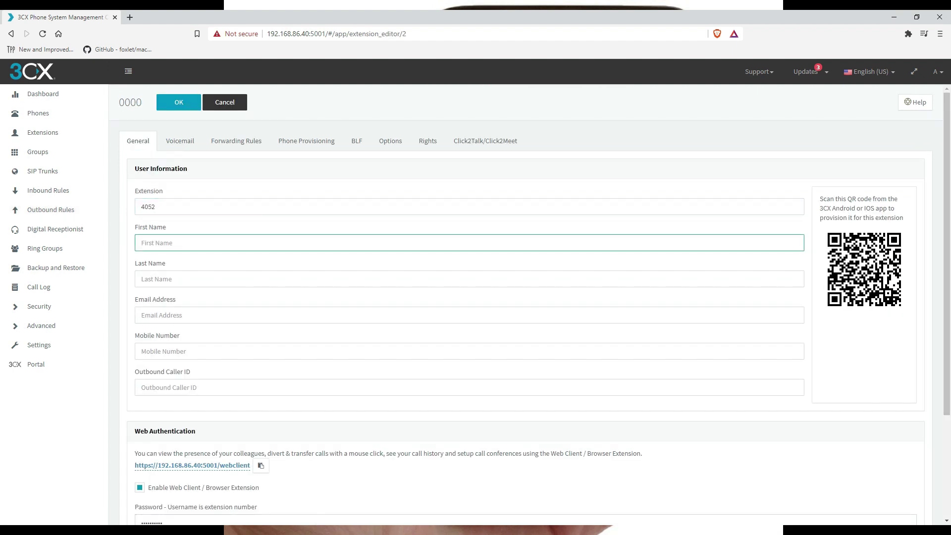
type("Jenny")
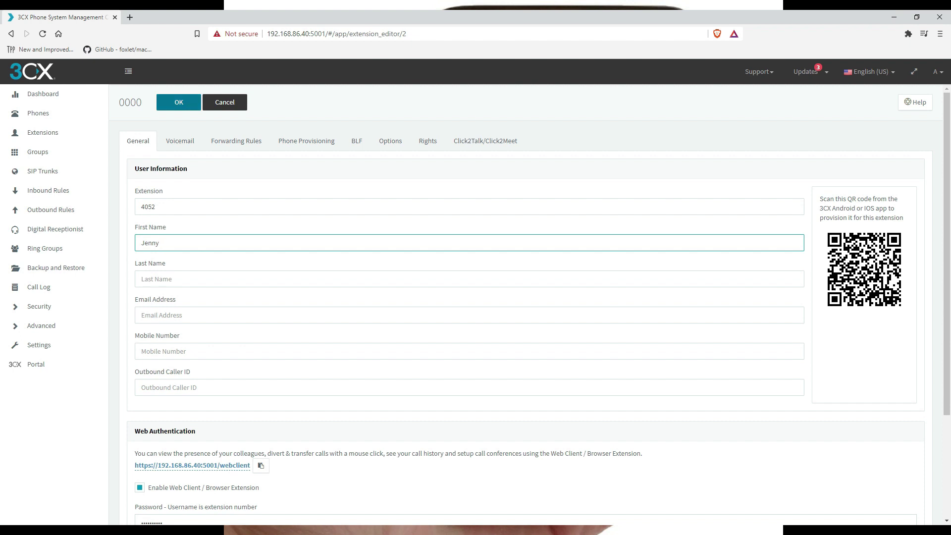
type("405")
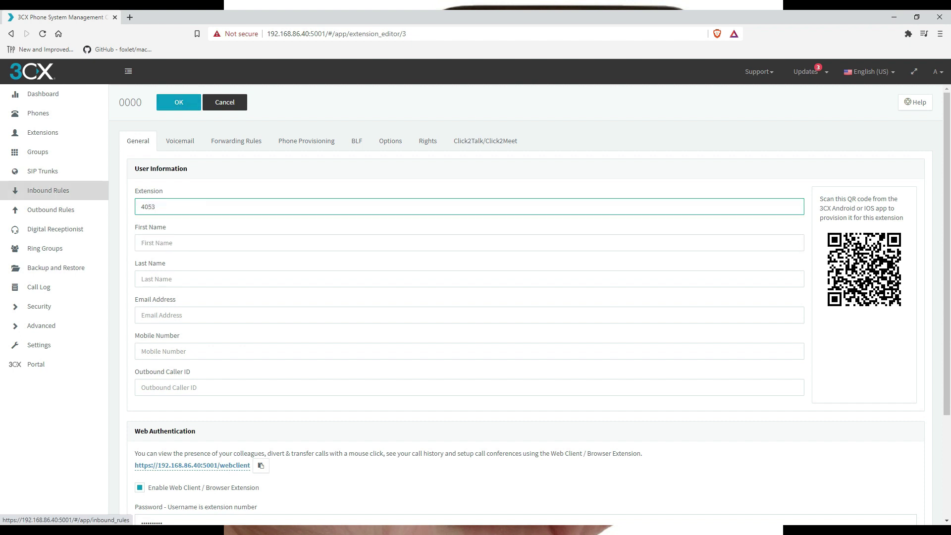
Give extension 4053 a first name, save it, and confirm extension 4050
key("Tab")
type("Soo")
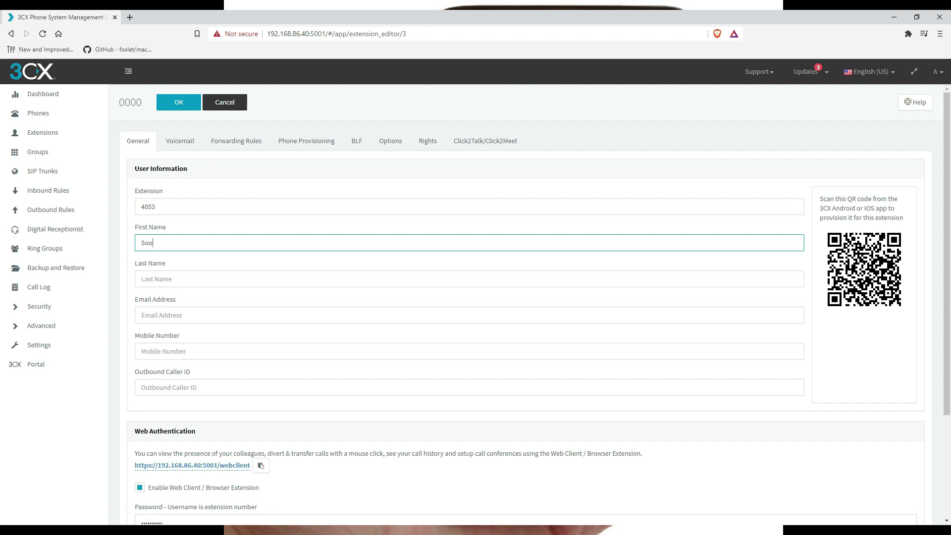
type("chi")
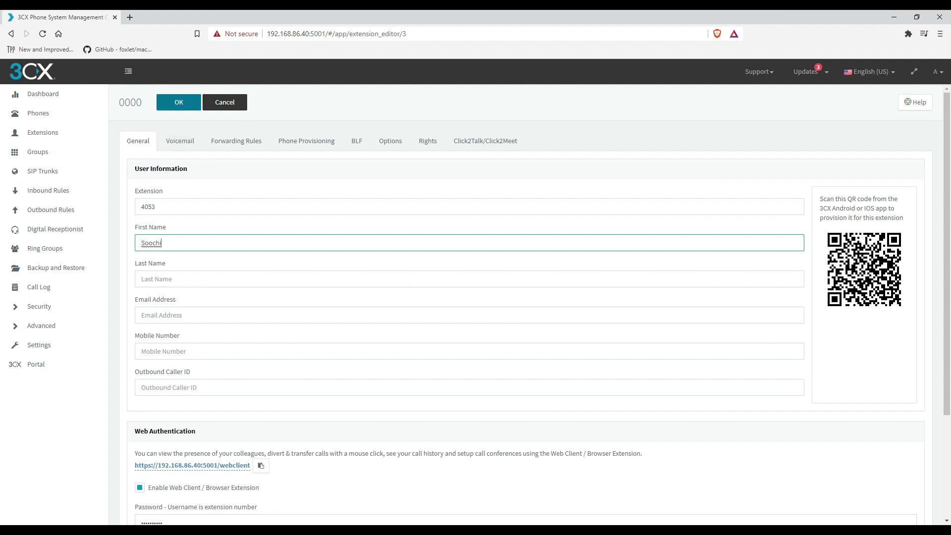
left_click(179, 102)
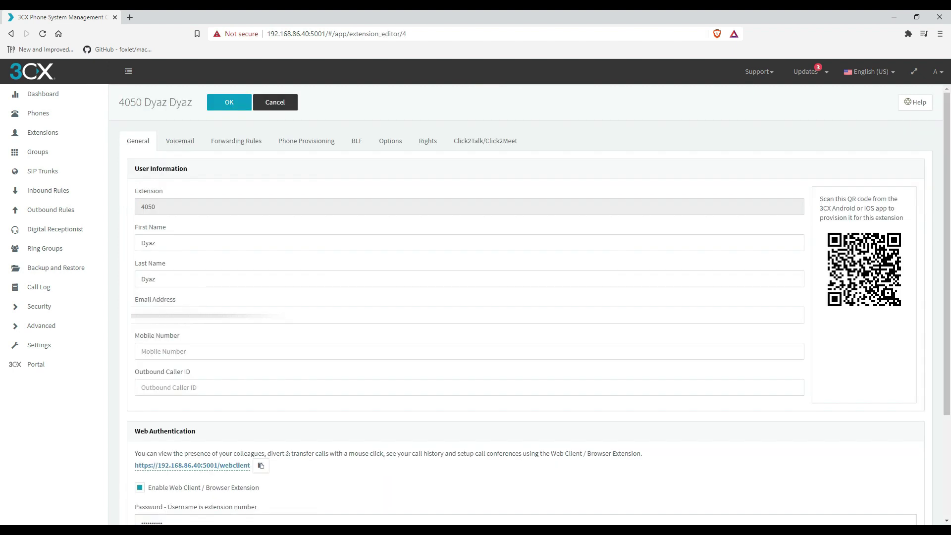
left_click(229, 102)
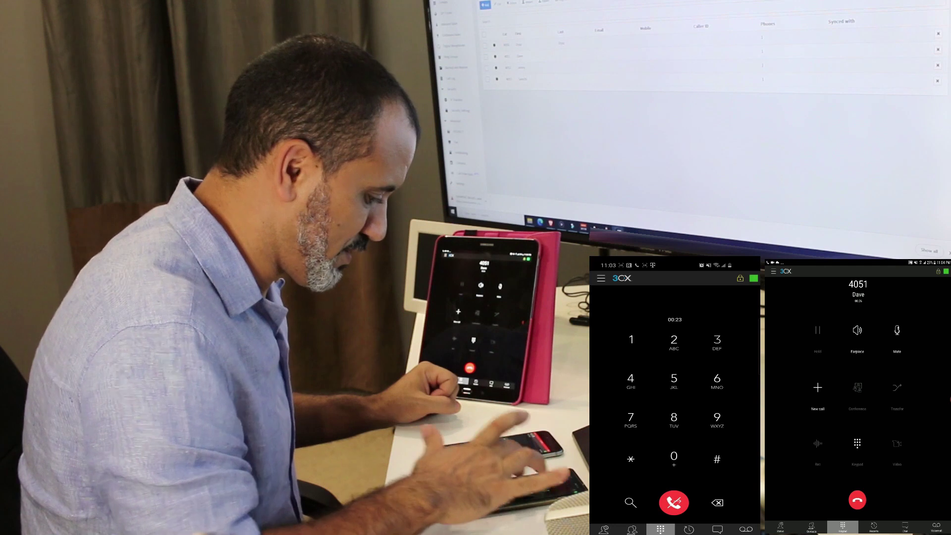
Dial extension 4050 from the 3CX mobile app to add it to the conference
type("4050")
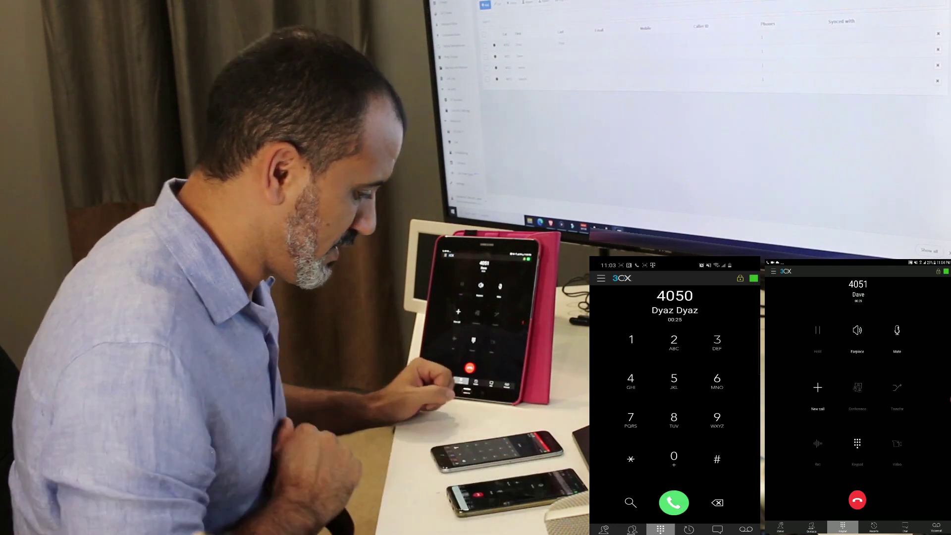
left_click(674, 503)
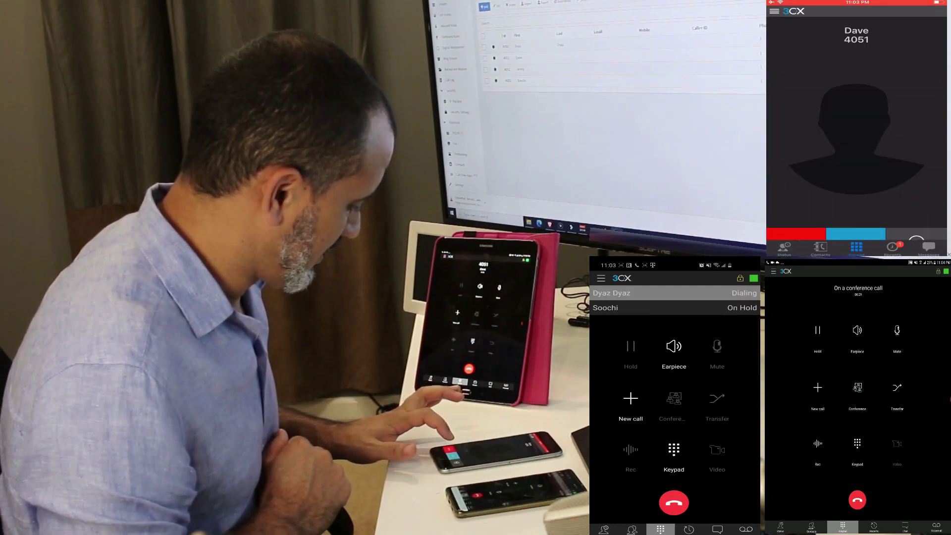